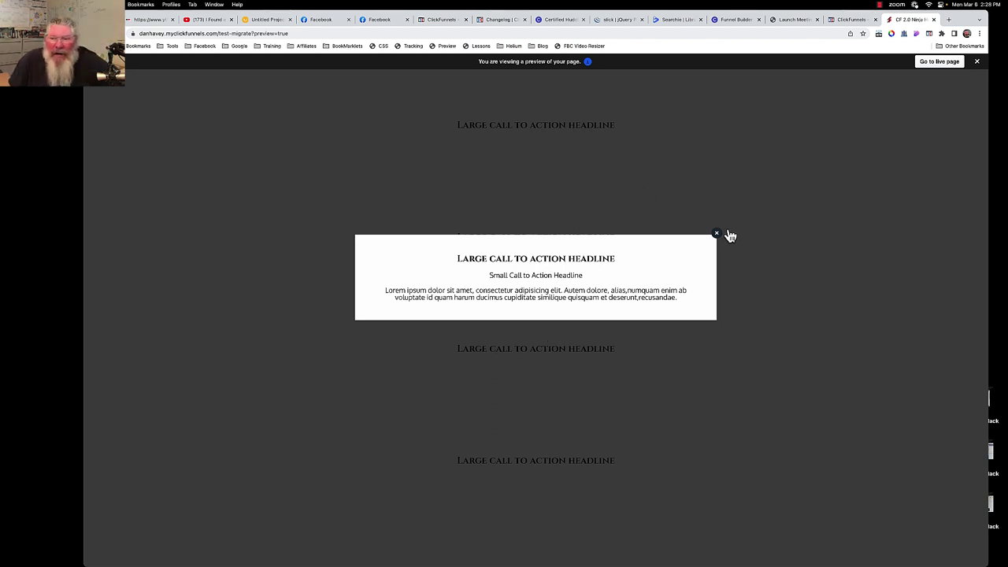
# - Close the popup on the preview page and reload the page to watch the popup's entrance
pyautogui.click(717, 234)
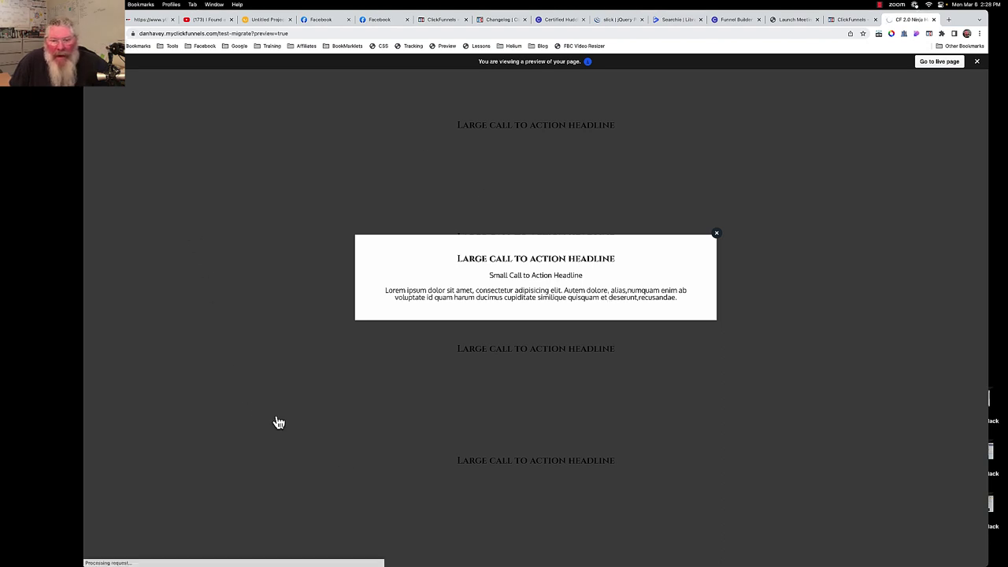
pyautogui.click(394, 501)
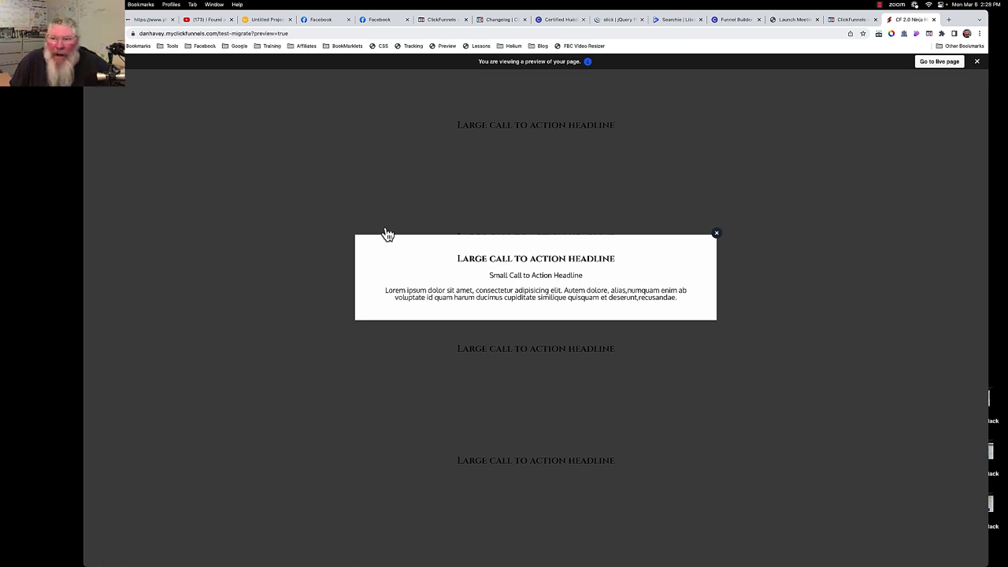
# - Switch to the ClickFunnels page editor, show the page's popup and open its popup settings
pyautogui.click(839, 24)
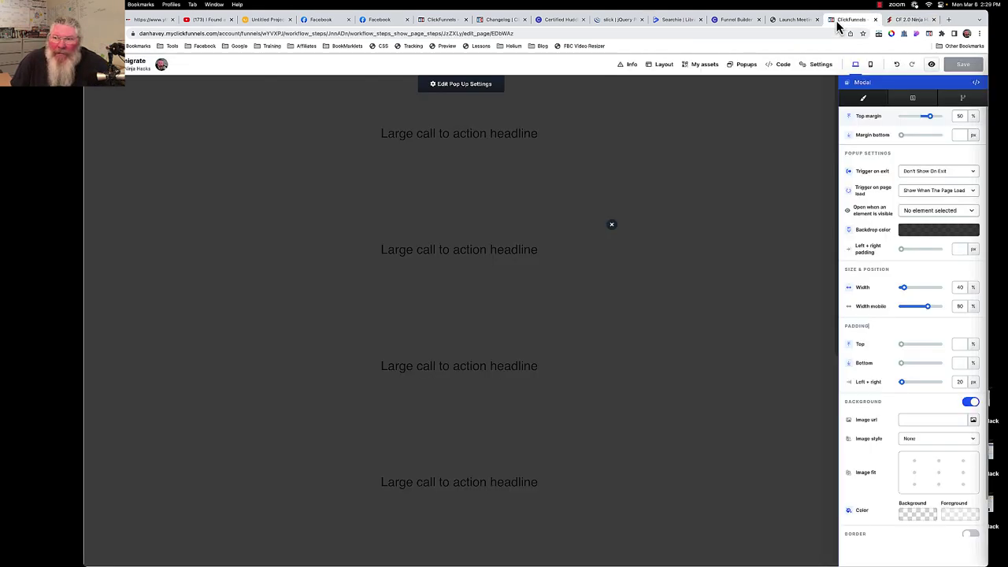
pyautogui.click(761, 118)
pyautogui.click(746, 65)
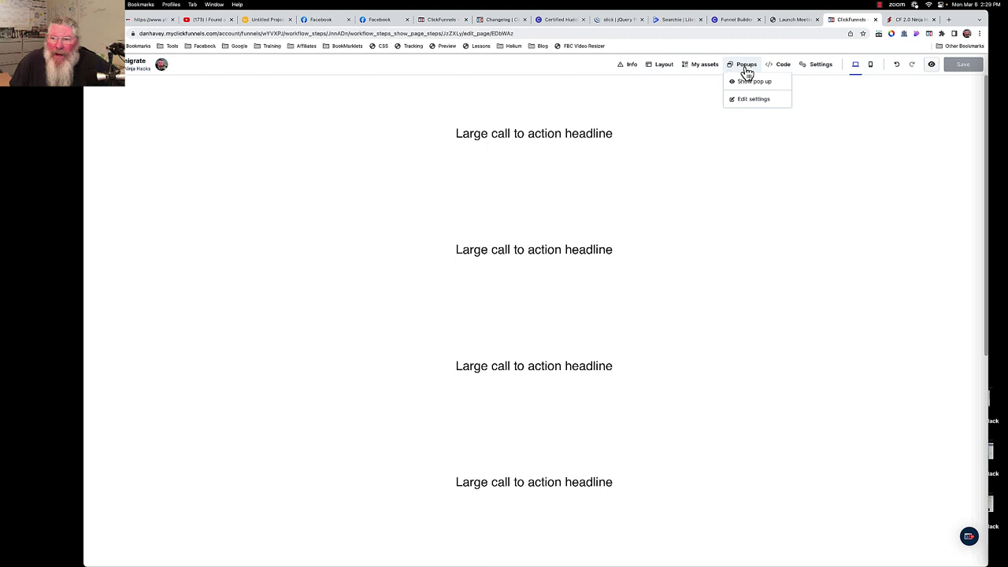
pyautogui.click(745, 71)
pyautogui.click(747, 69)
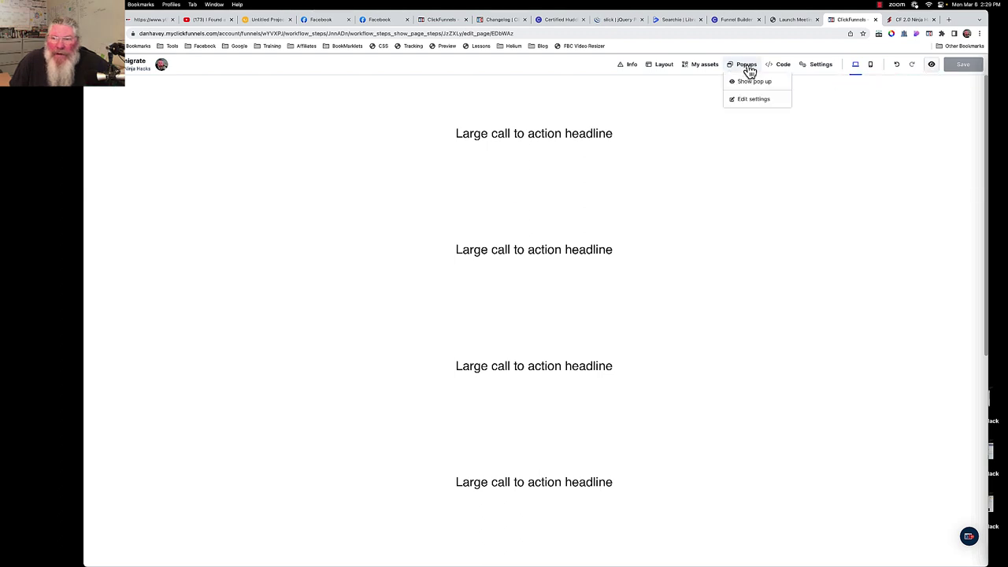
pyautogui.click(745, 84)
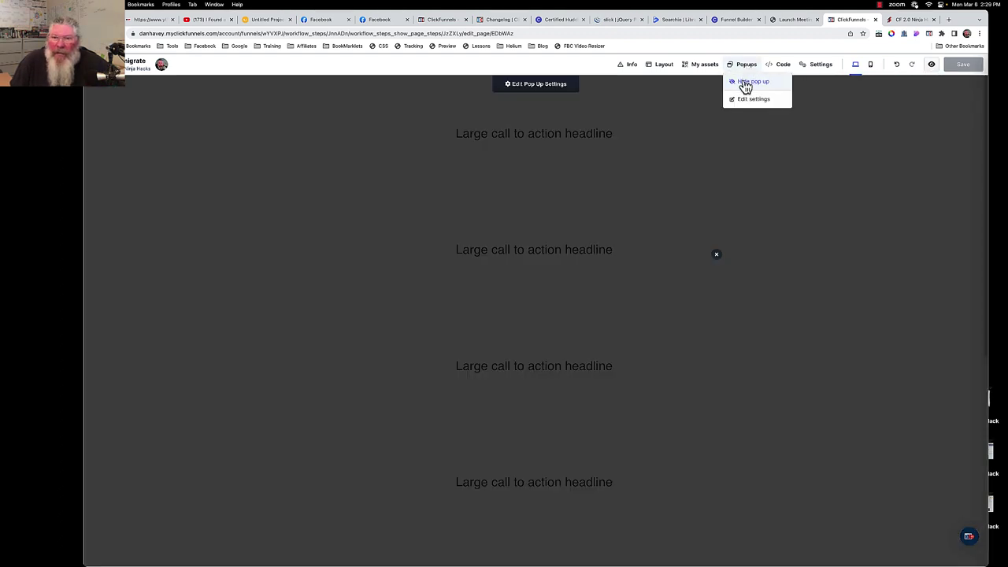
pyautogui.click(546, 85)
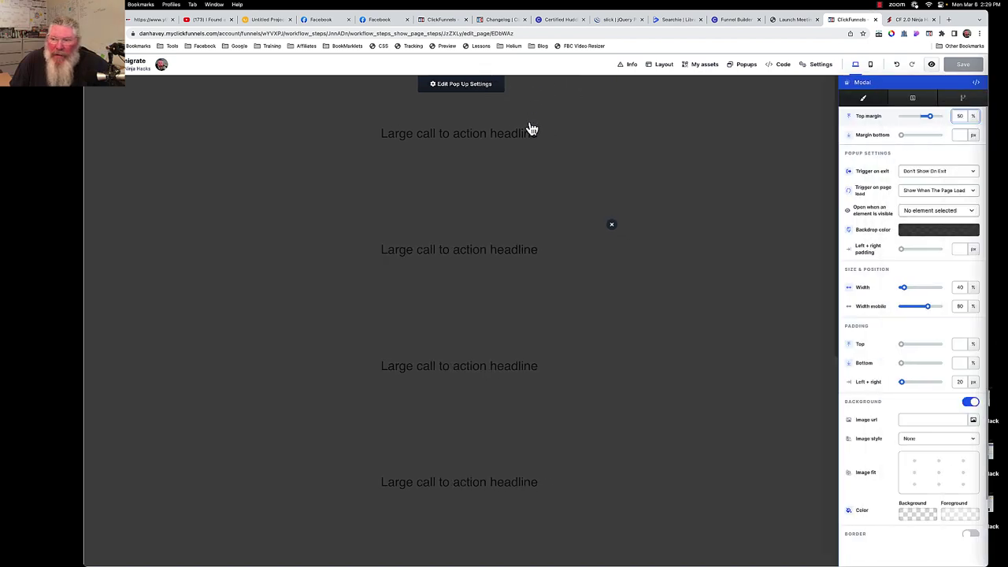
# - Check the popup modal's advanced and general settings for animation options, and close the popup
pyautogui.click(913, 99)
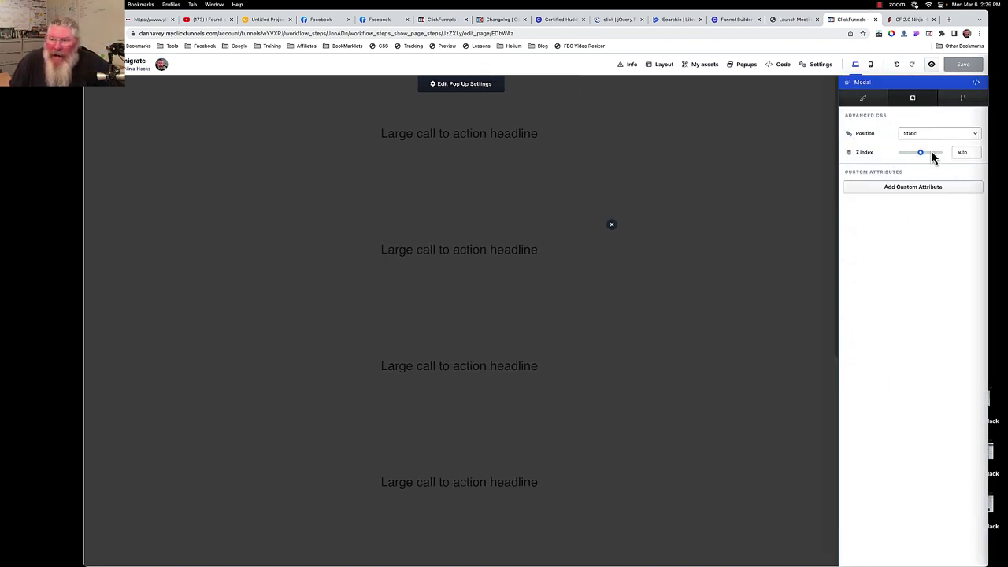
pyautogui.click(864, 99)
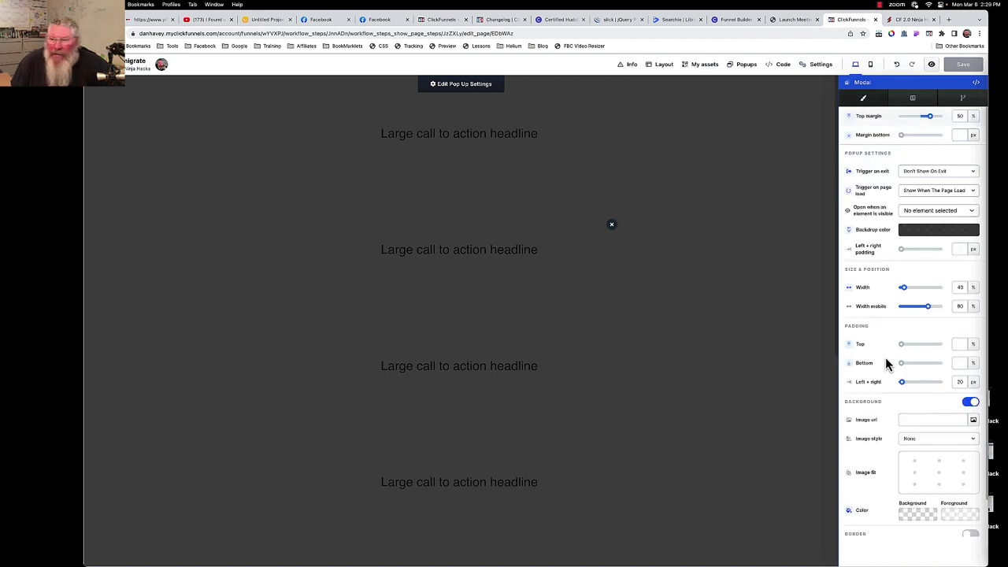
pyautogui.click(733, 226)
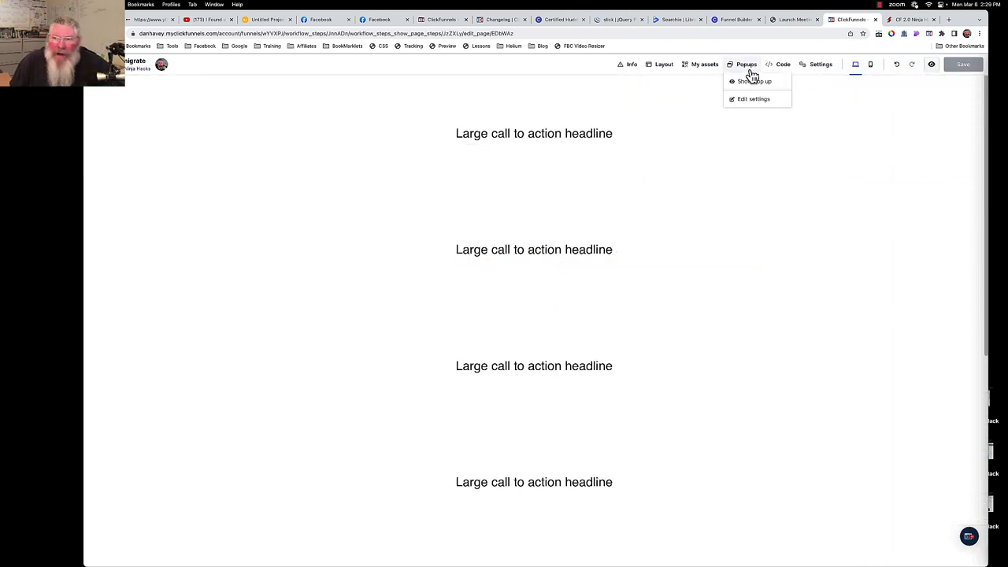
# - Show the popup again and open the advanced settings of the section inside its modal
pyautogui.click(751, 82)
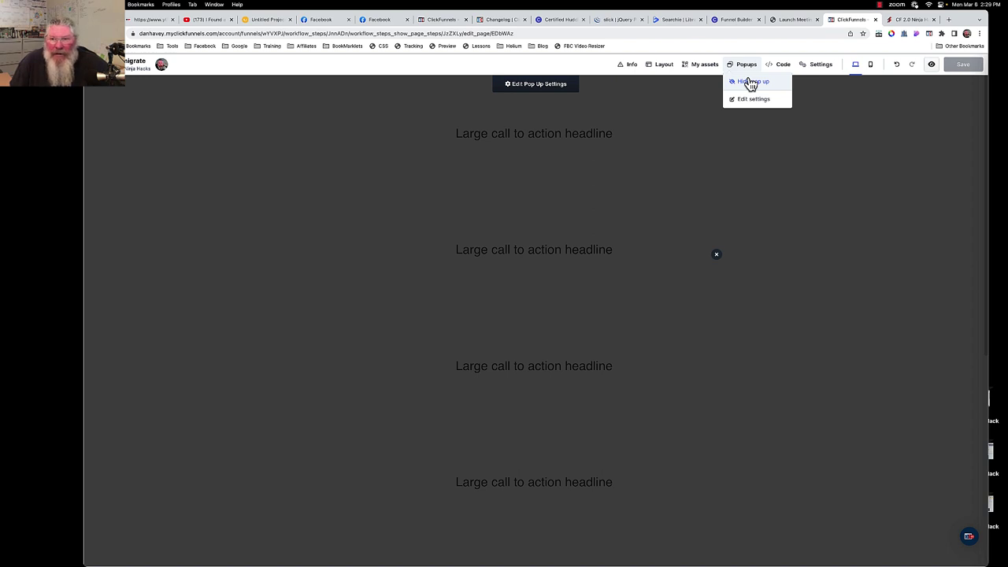
pyautogui.click(664, 67)
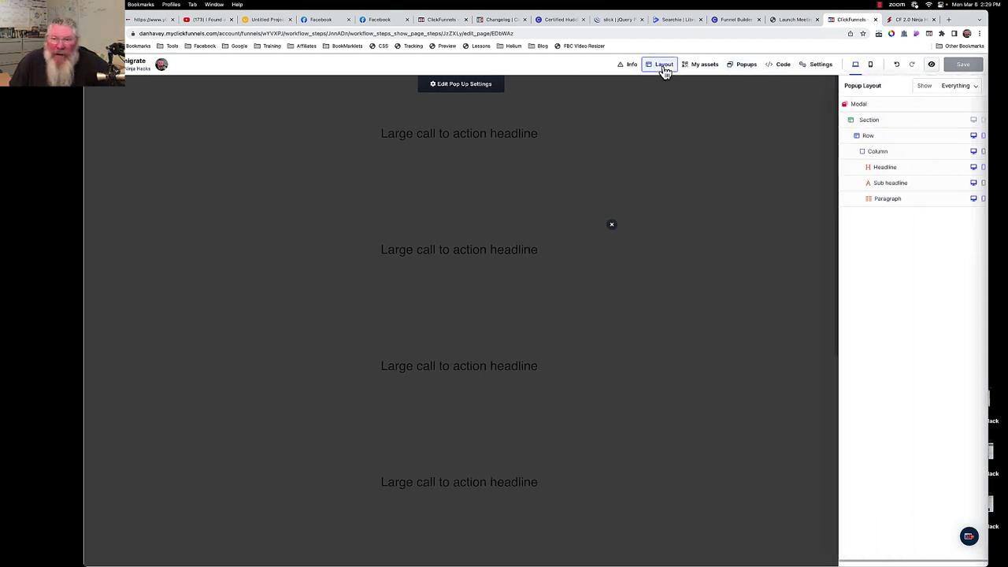
pyautogui.click(870, 124)
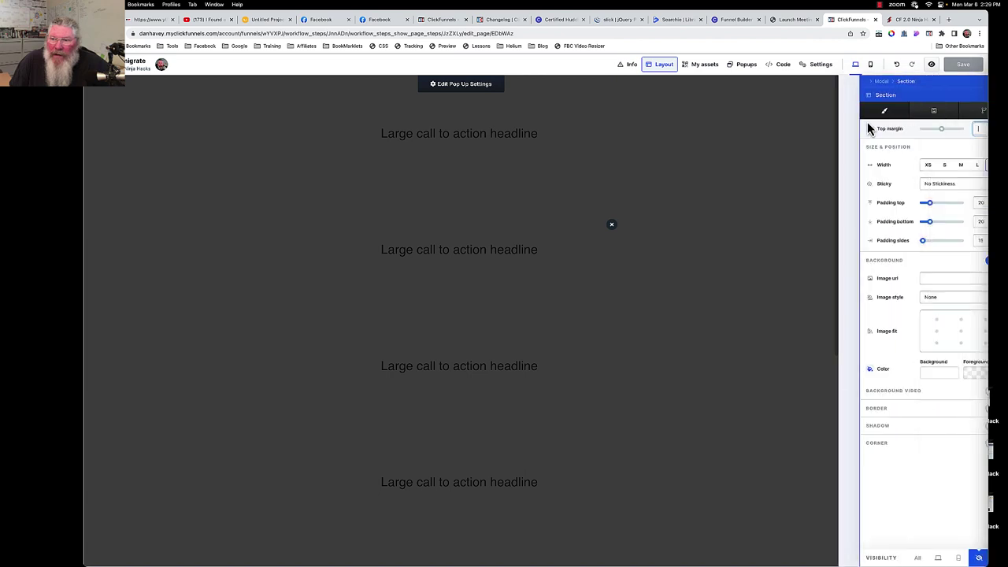
pyautogui.click(914, 115)
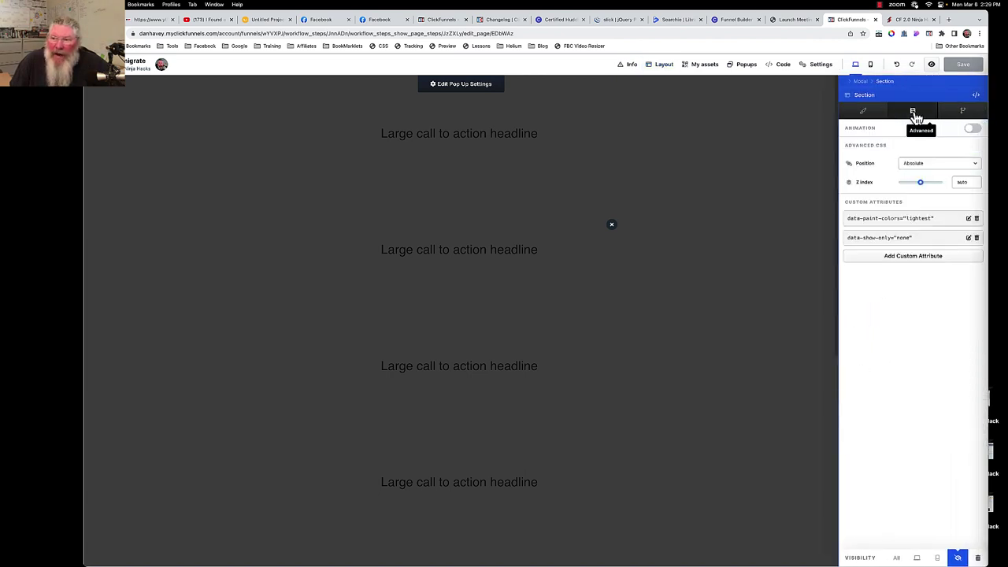
# - Try fade-in and slide-in animation styles on the popup section, check the direction options, and turn the animation off again
pyautogui.click(980, 132)
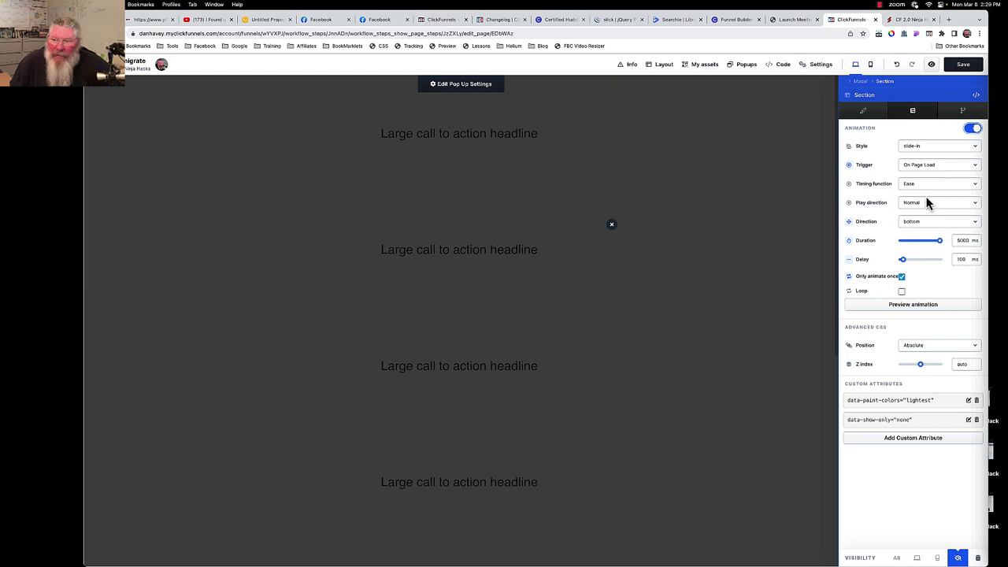
pyautogui.click(931, 150)
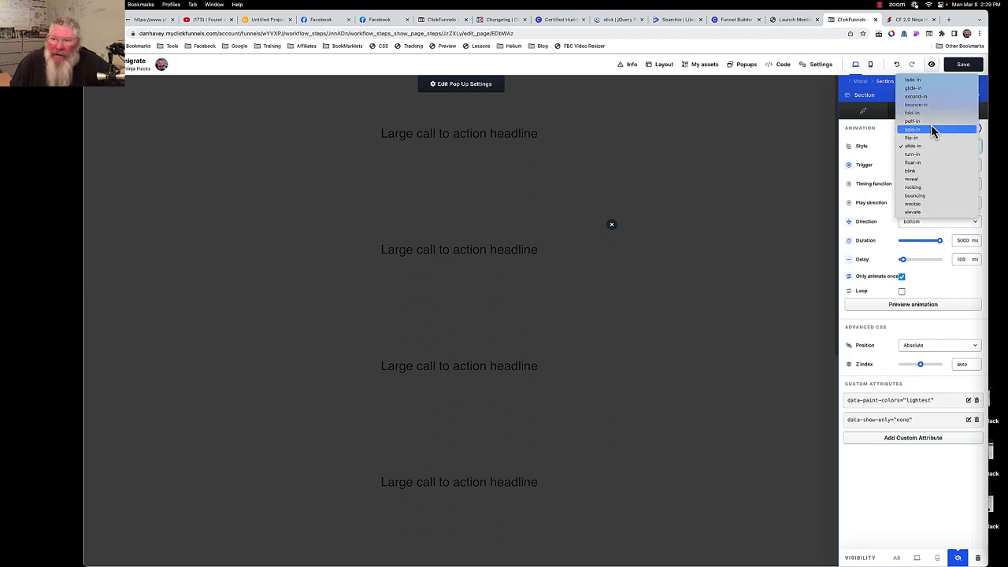
pyautogui.click(920, 82)
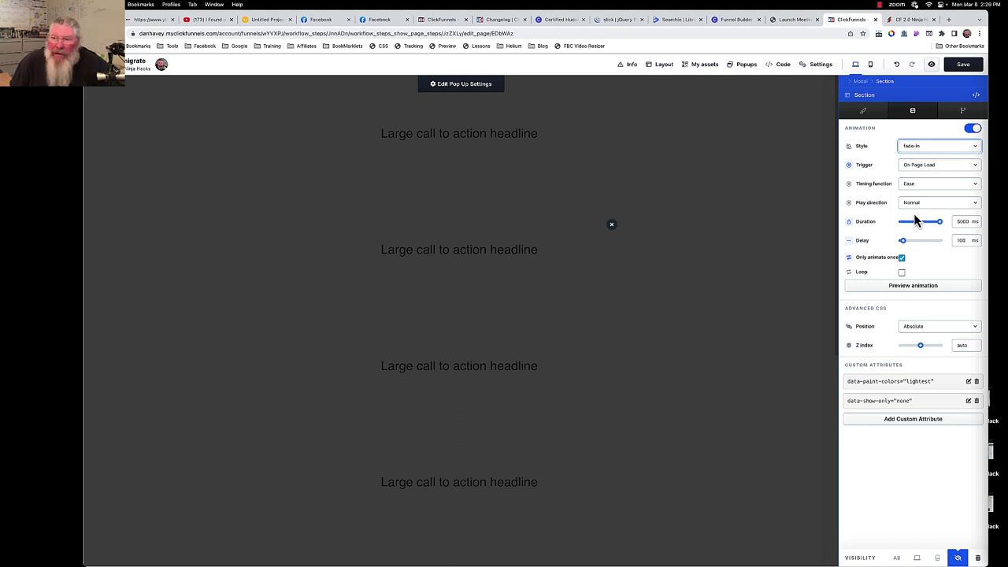
pyautogui.click(928, 150)
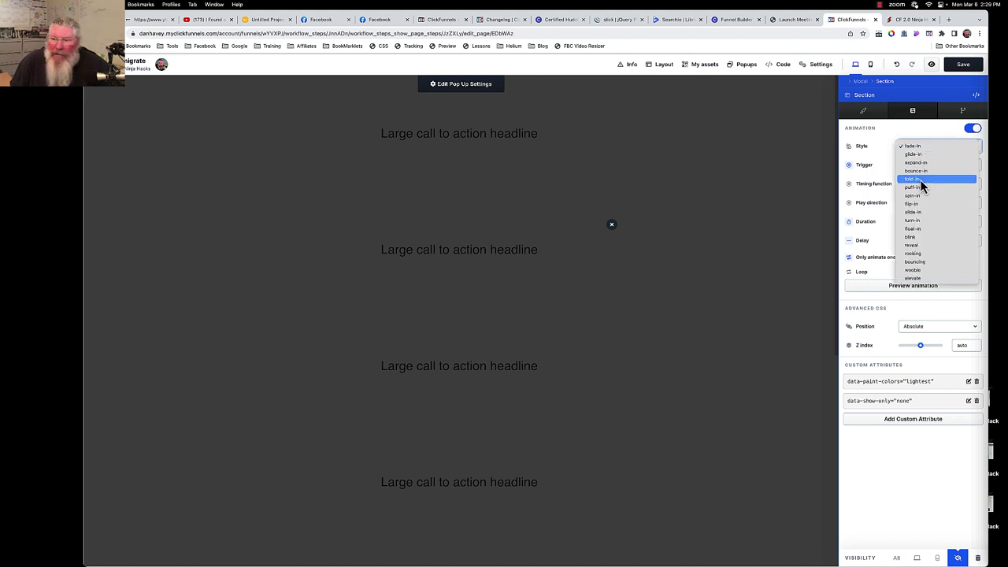
pyautogui.click(923, 219)
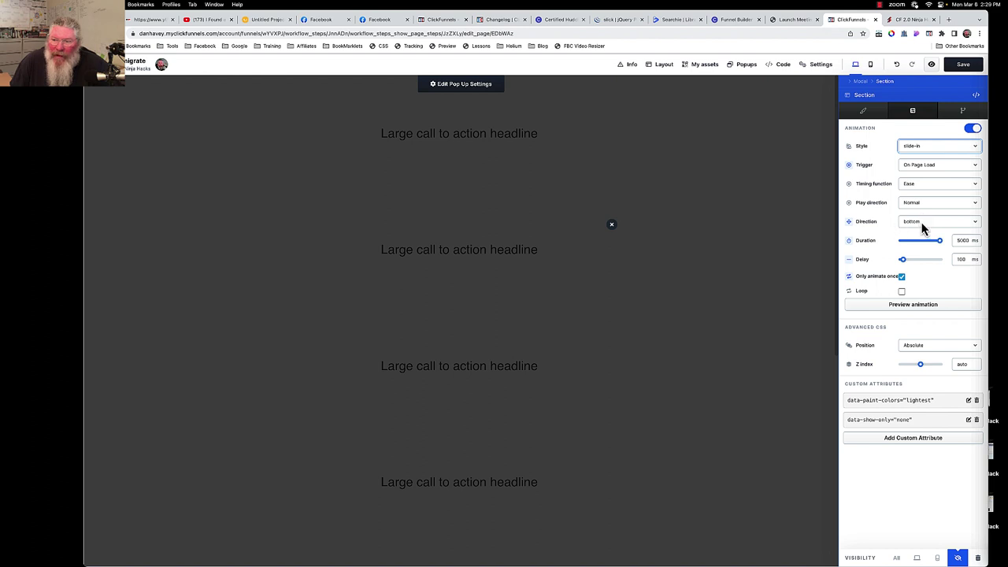
pyautogui.click(919, 226)
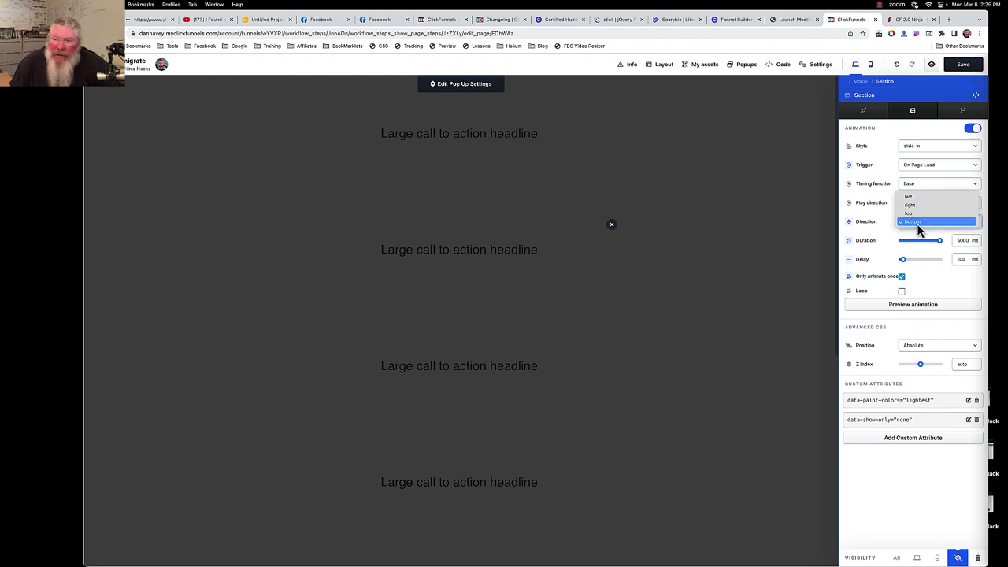
pyautogui.click(884, 233)
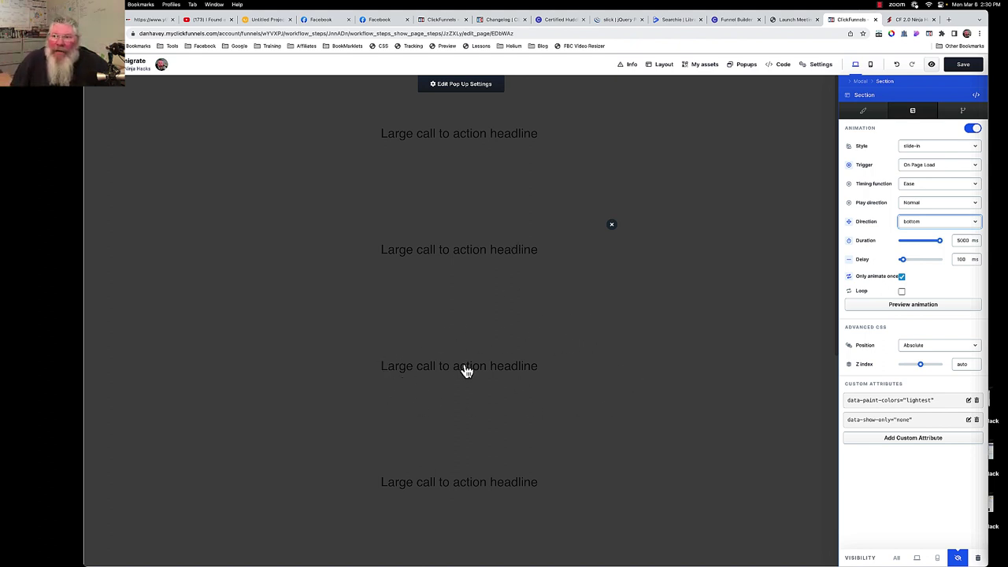
pyautogui.click(973, 130)
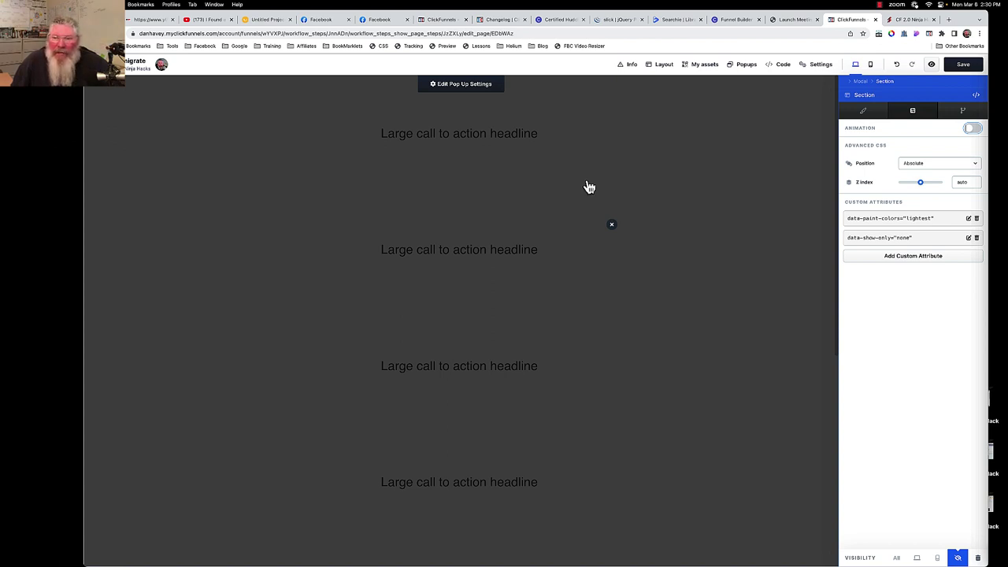
# - Set the visibility of the section inside the popup to all devices
pyautogui.click(864, 110)
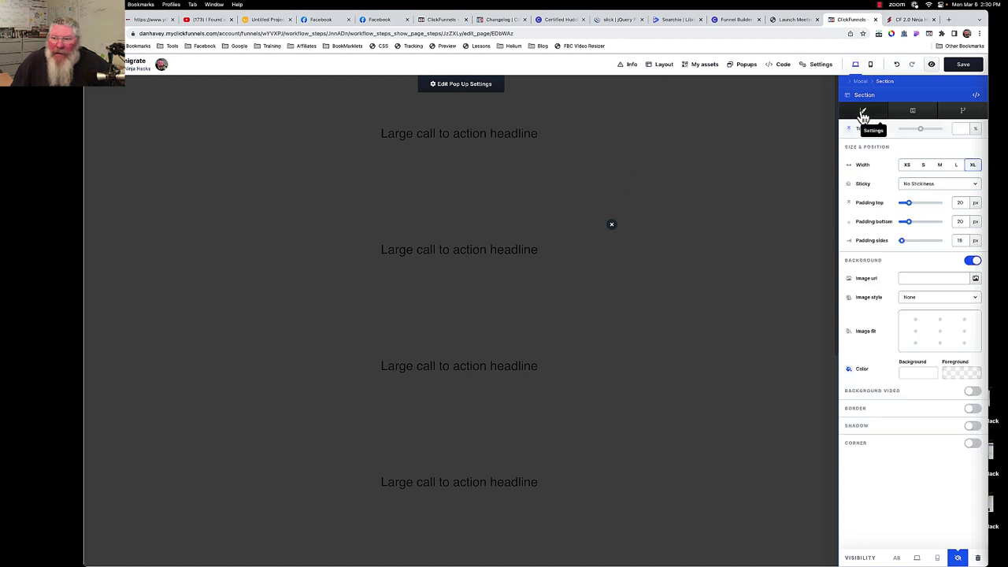
pyautogui.click(504, 221)
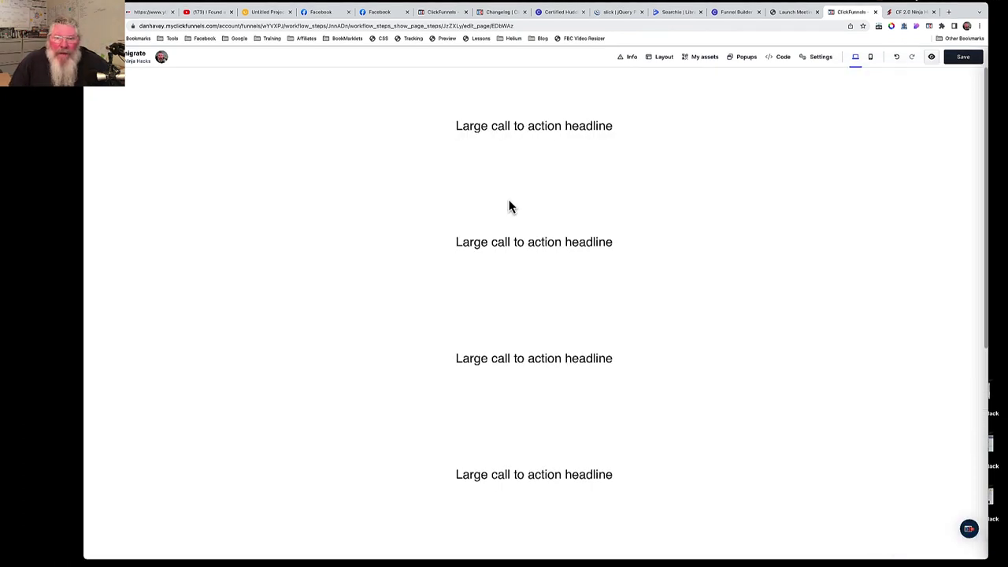
pyautogui.click(744, 56)
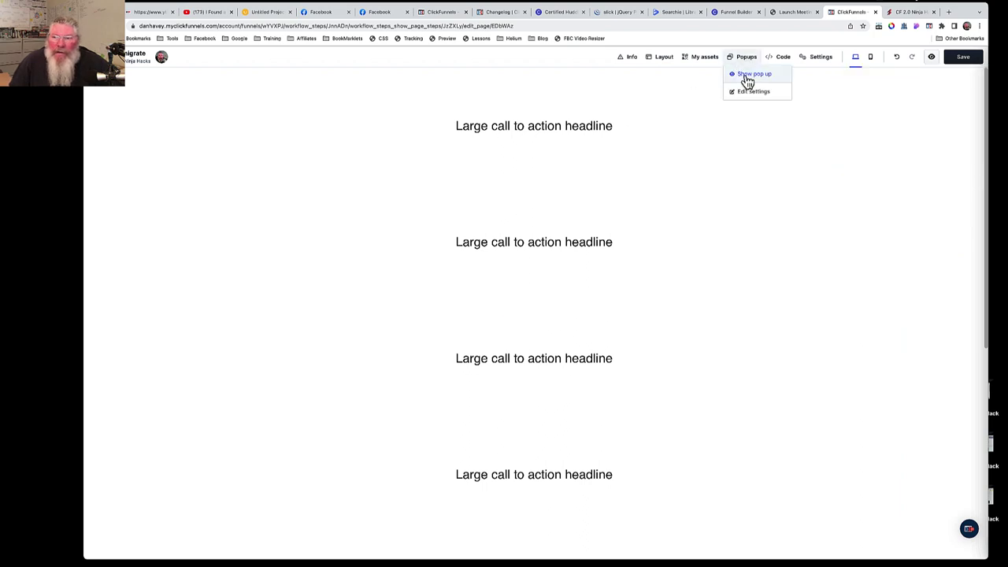
pyautogui.click(749, 74)
pyautogui.click(744, 57)
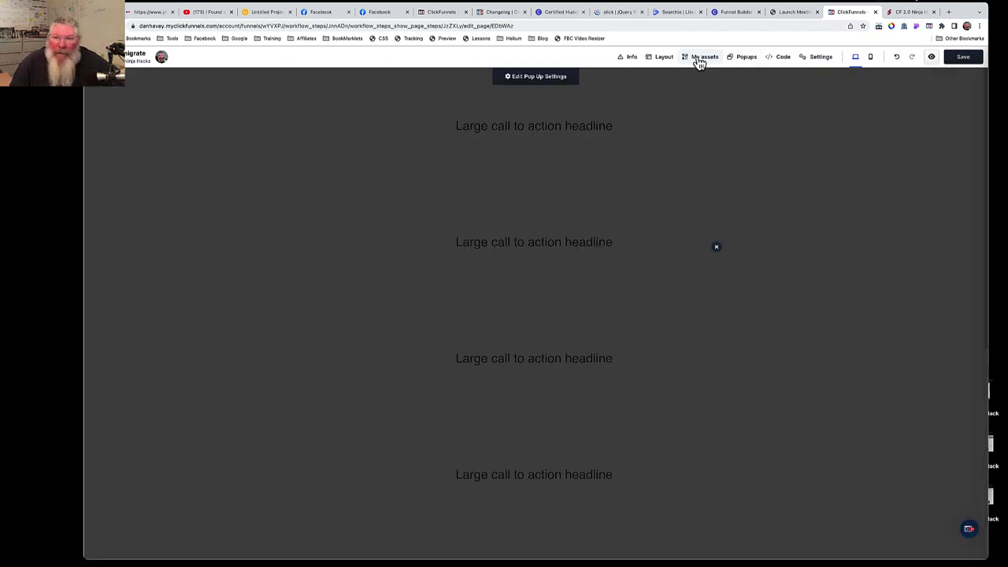
pyautogui.click(662, 61)
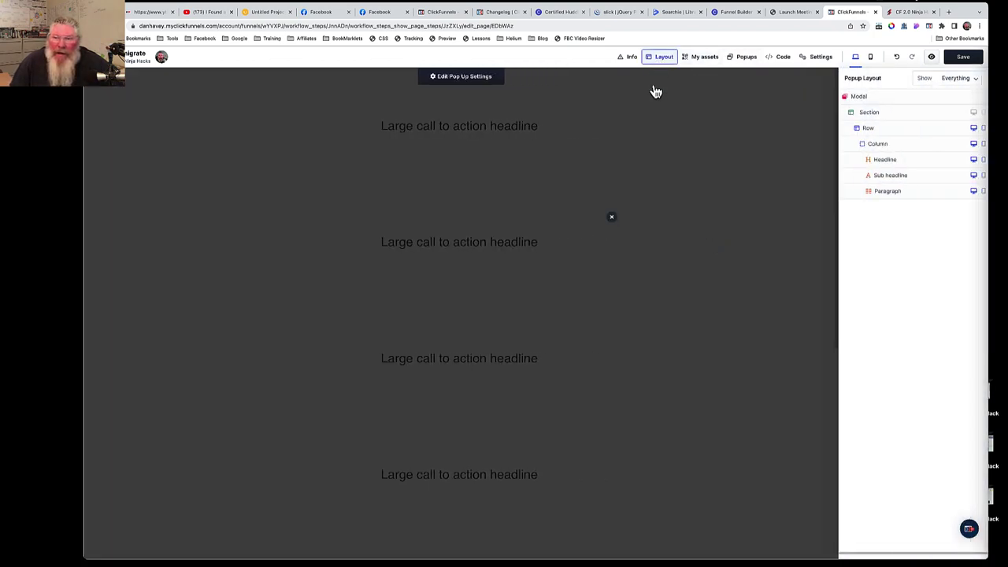
pyautogui.click(870, 115)
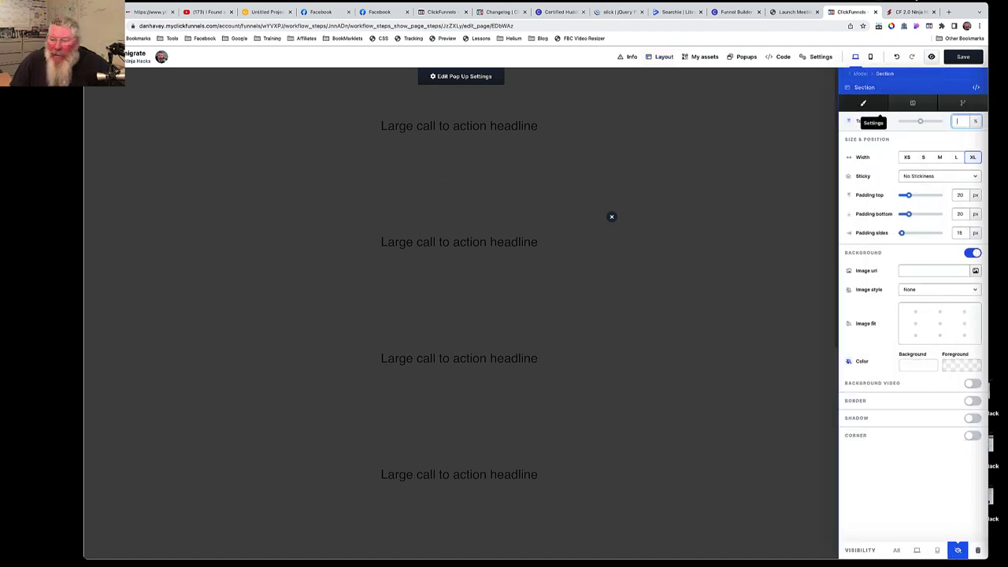
pyautogui.click(897, 550)
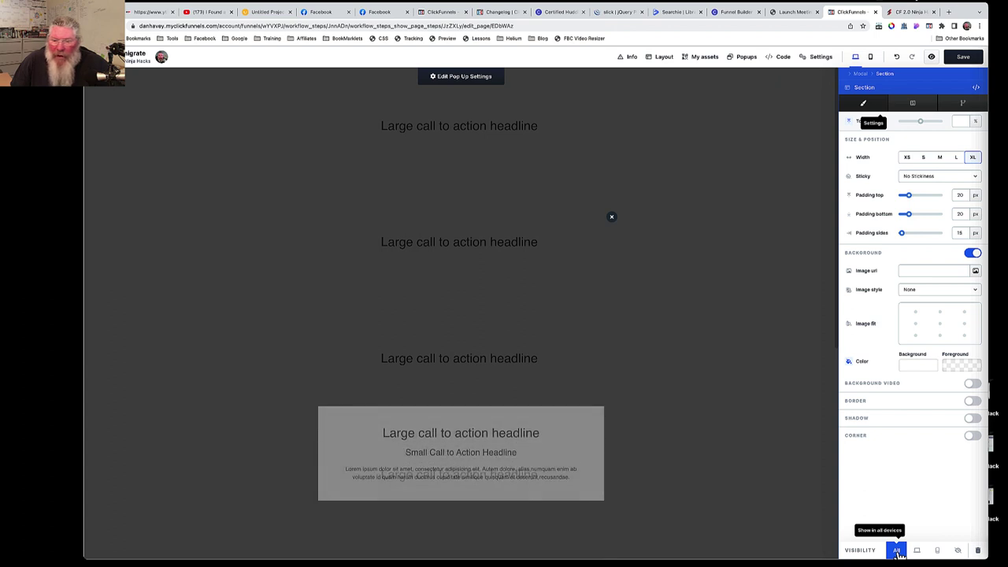
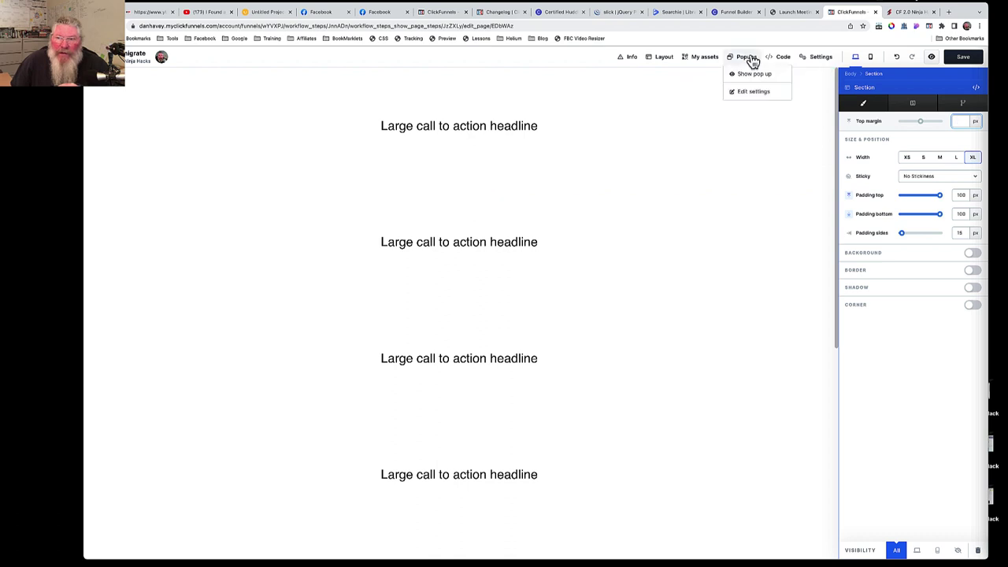
# - Show the popup, open its section's code editor and highlight the CSS ID selector slideUpPopup
pyautogui.click(749, 75)
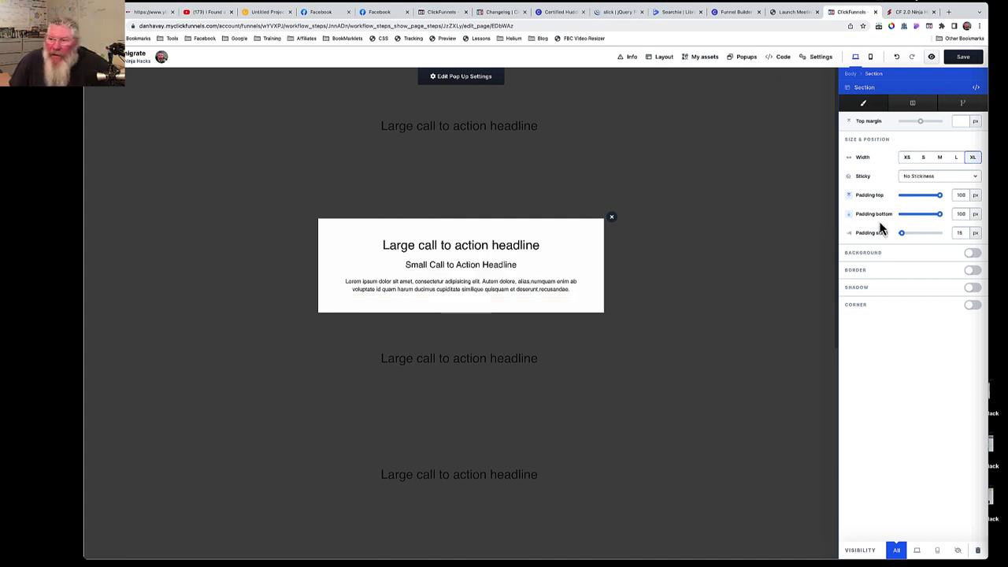
pyautogui.click(976, 89)
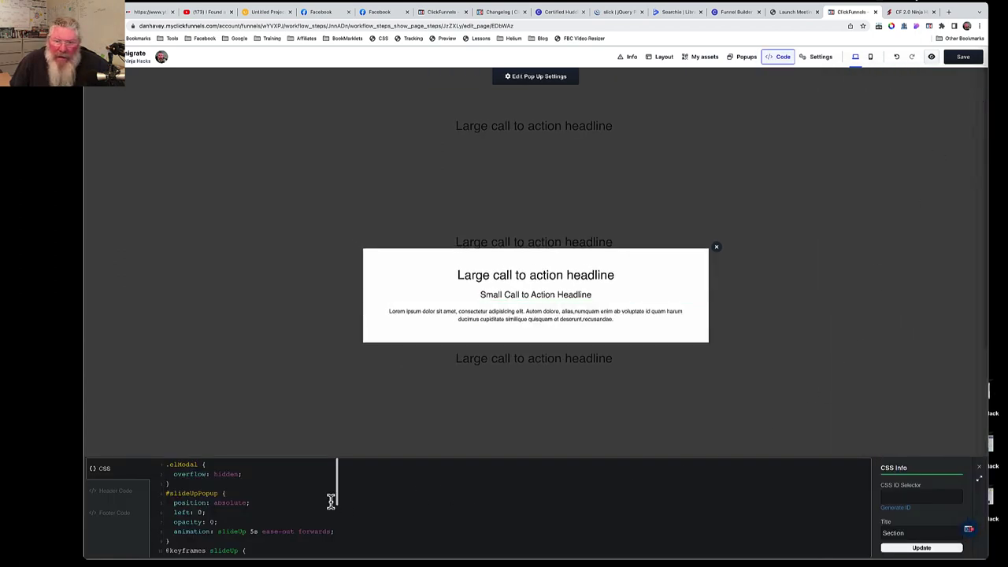
pyautogui.click(538, 272)
pyautogui.click(645, 244)
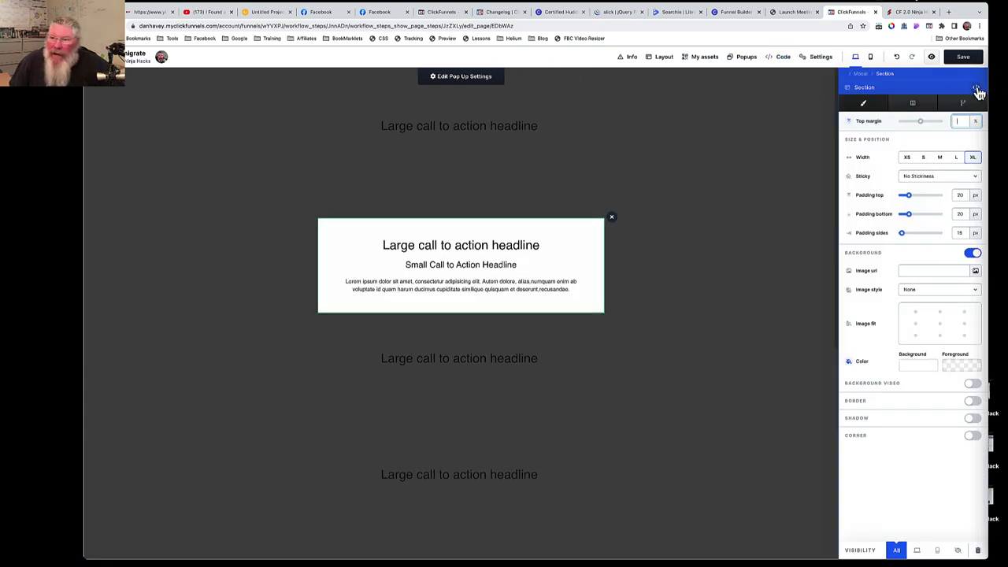
pyautogui.click(978, 89)
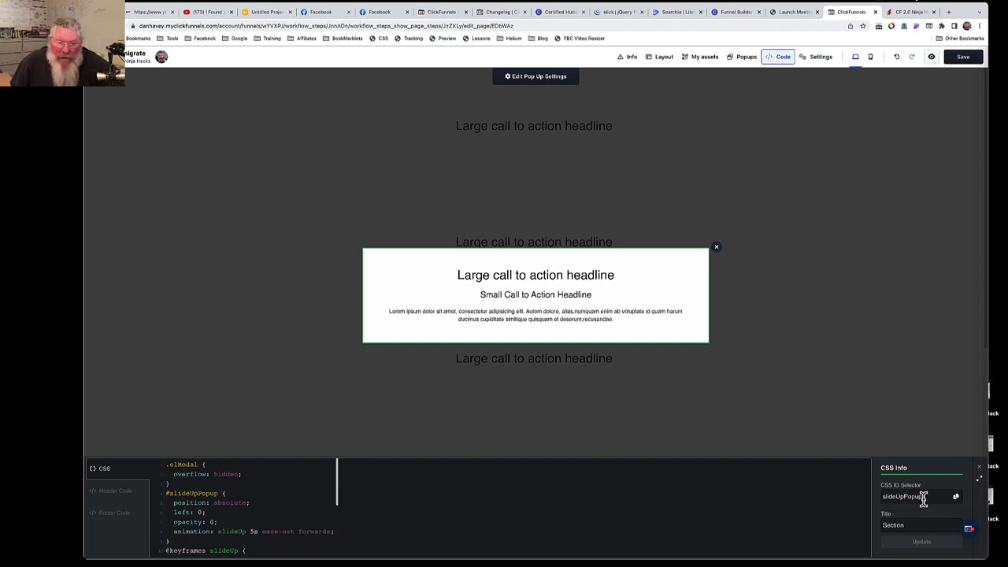
pyautogui.moveTo(923, 497); pyautogui.dragTo(884, 496)
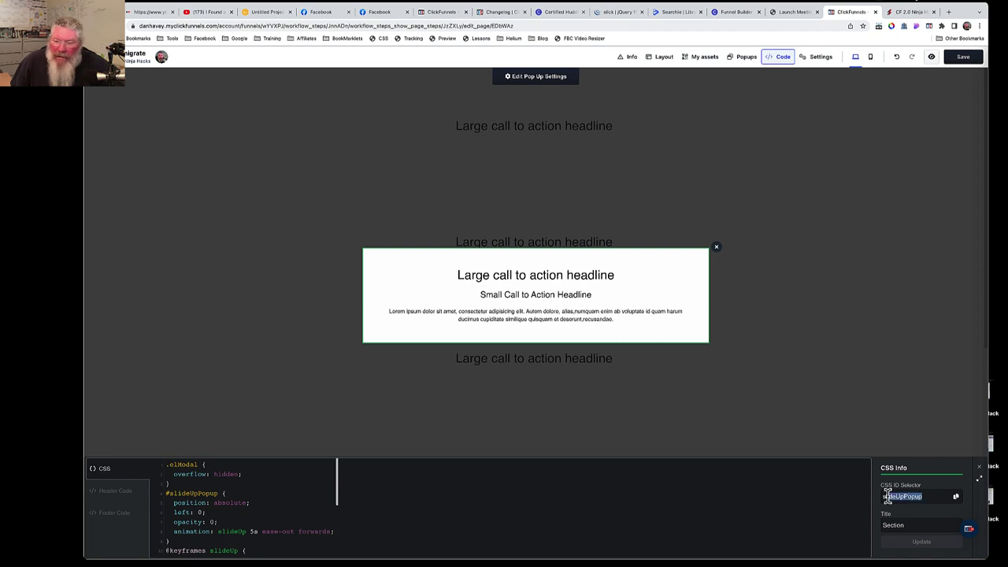
# - Examine the #slideUpPopup rule and the slideUp keyframes in the page's CSS
pyautogui.click(293, 490)
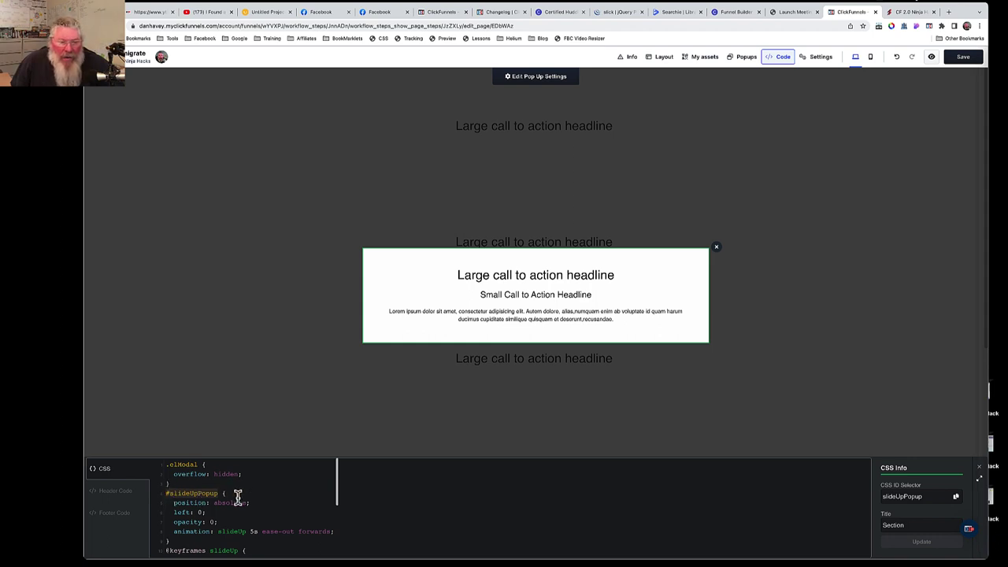
pyautogui.scroll(-2, 237, 495)
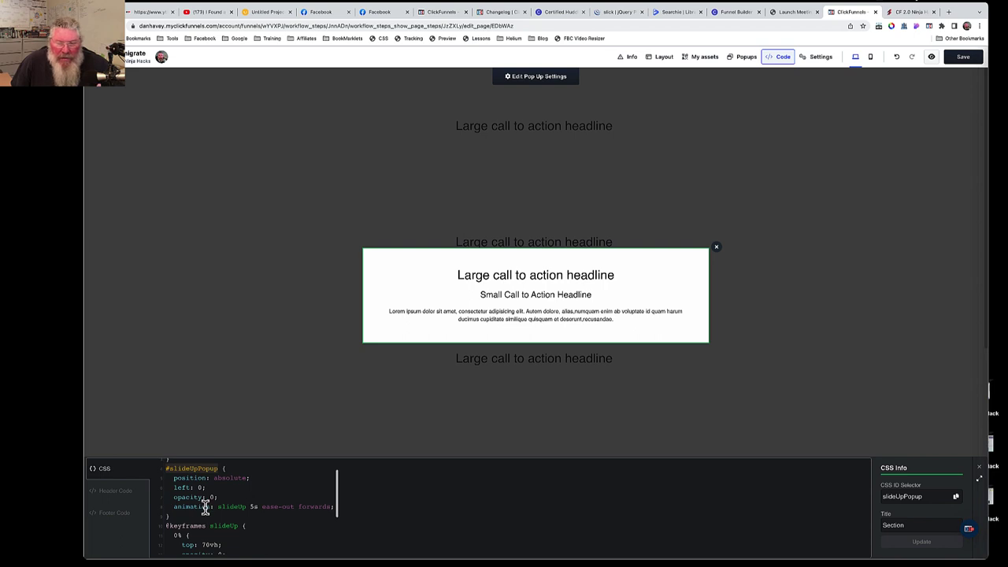
pyautogui.scroll(-1, 205, 508)
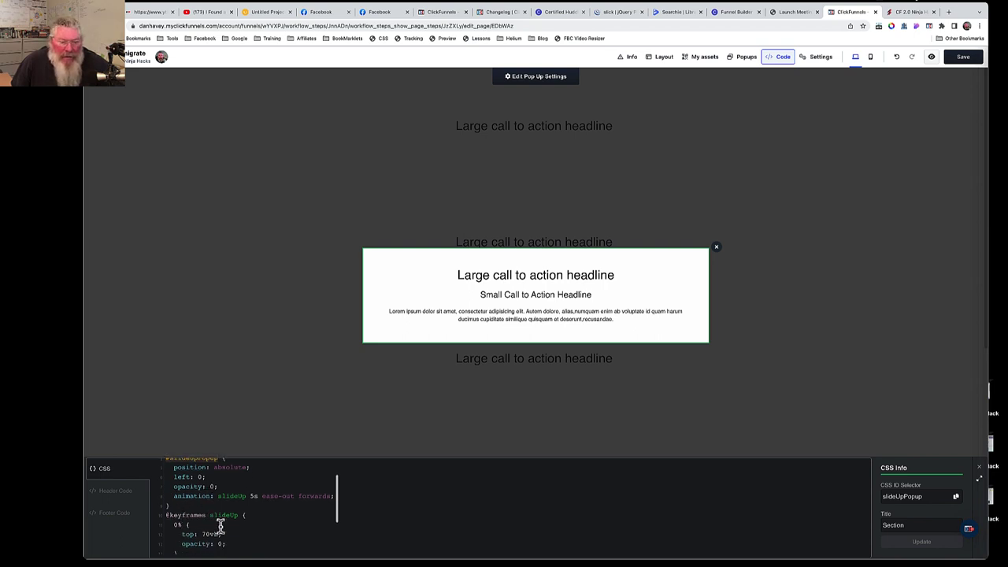
pyautogui.scroll(-3, 221, 527)
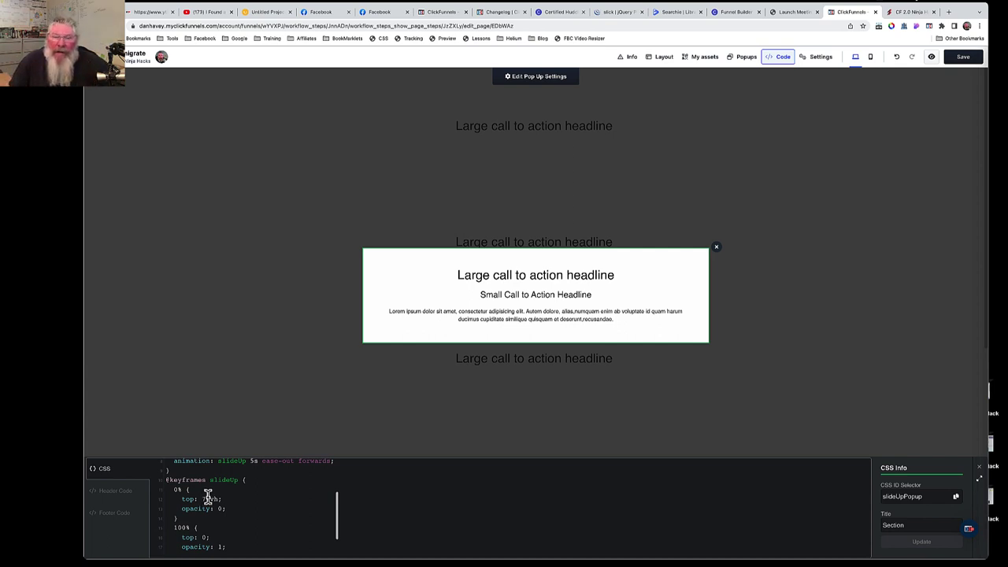
# - Open the footer code and remove the blank line above the setTimeout call in the window load function
pyautogui.click(109, 518)
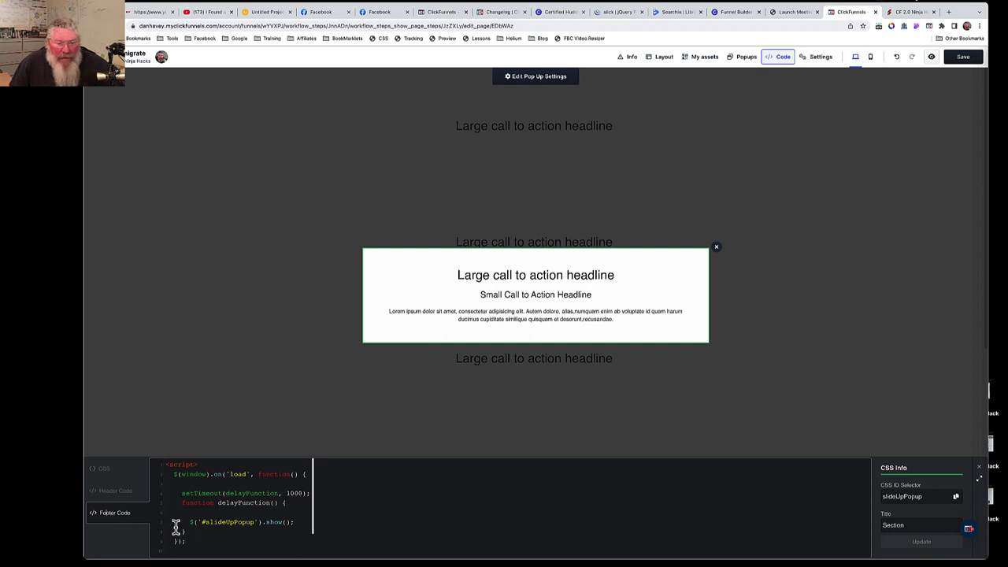
pyautogui.scroll(-2, 176, 529)
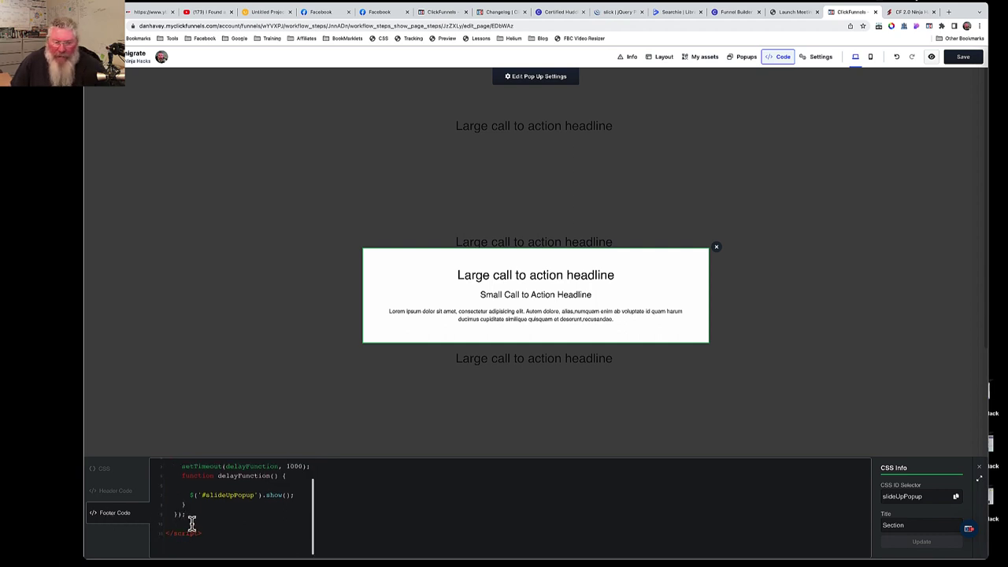
pyautogui.scroll(1, 211, 520)
pyautogui.scroll(2, 216, 517)
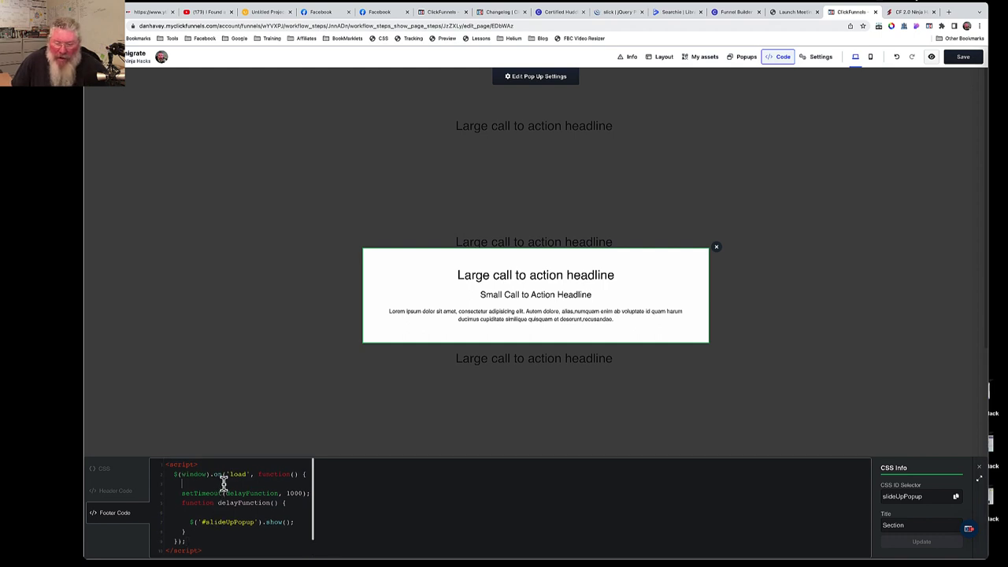
pyautogui.press('BackSpace')
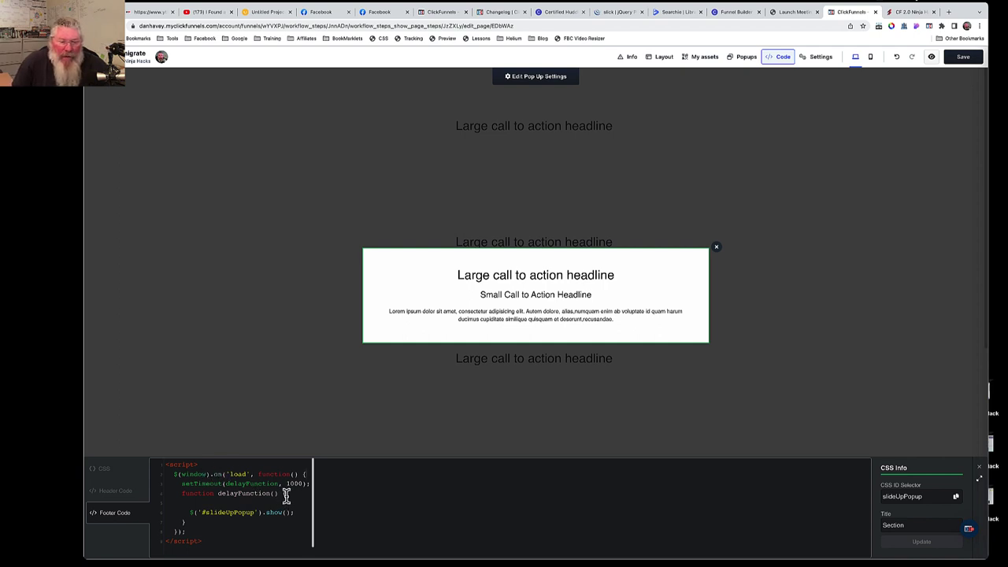
# - Highlight the setTimeout and delayFunction lines, and the line that shows #slideUpPopup, in the footer script
pyautogui.moveTo(215, 494); pyautogui.dragTo(172, 480)
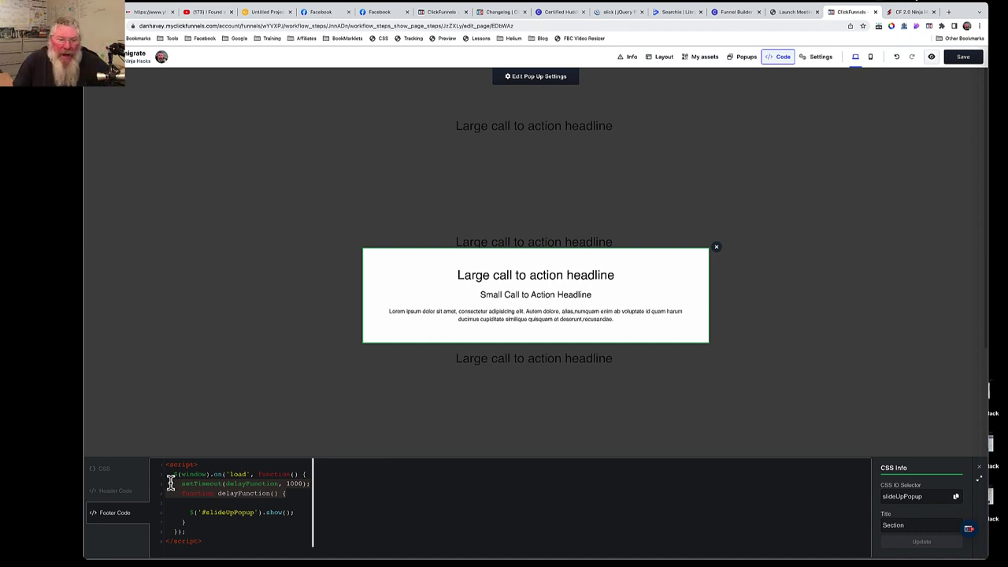
pyautogui.click(240, 520)
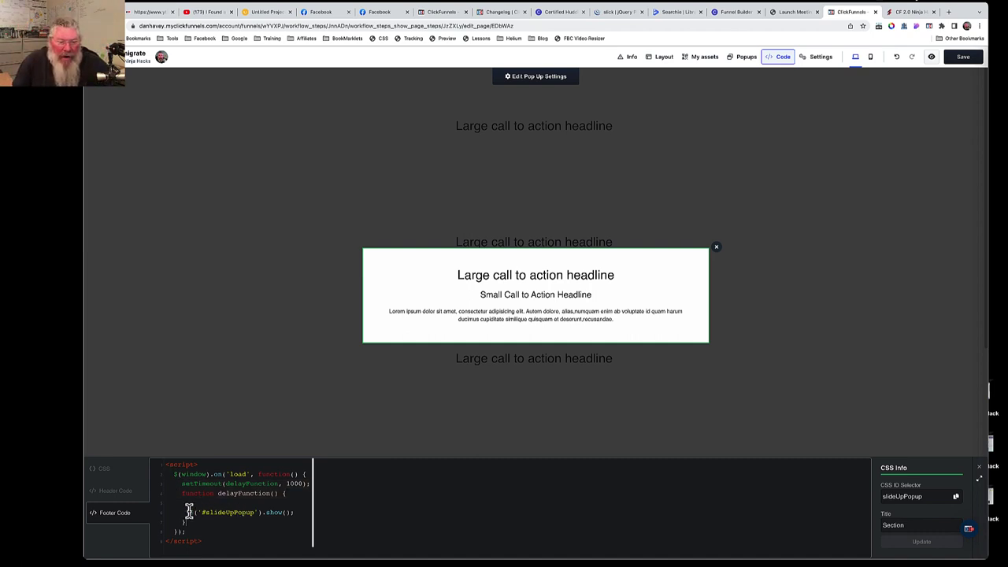
pyautogui.moveTo(198, 512); pyautogui.dragTo(298, 513)
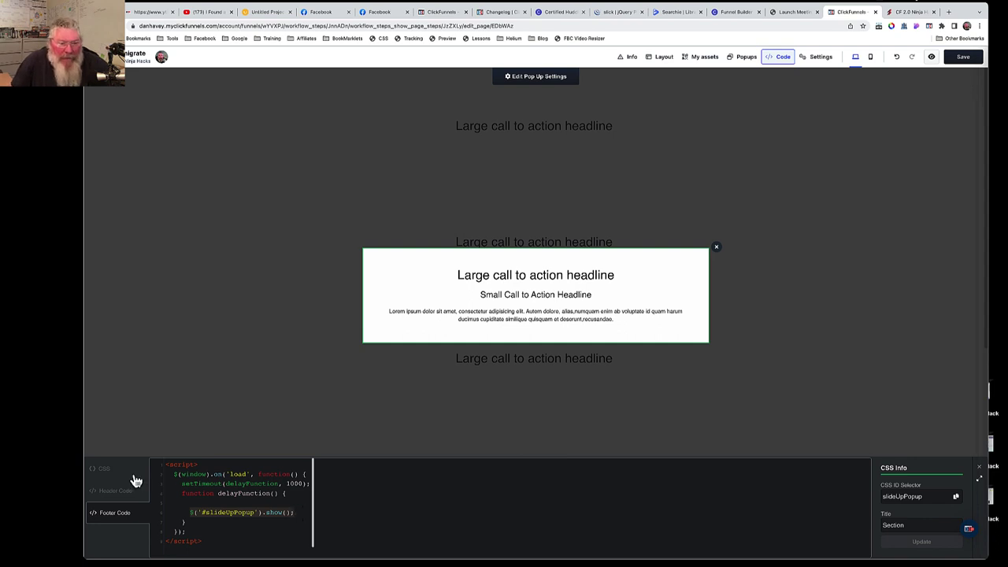
# - Return to the CSS code, expand the editor and highlight the .elModal rule that hides overflow
pyautogui.click(102, 471)
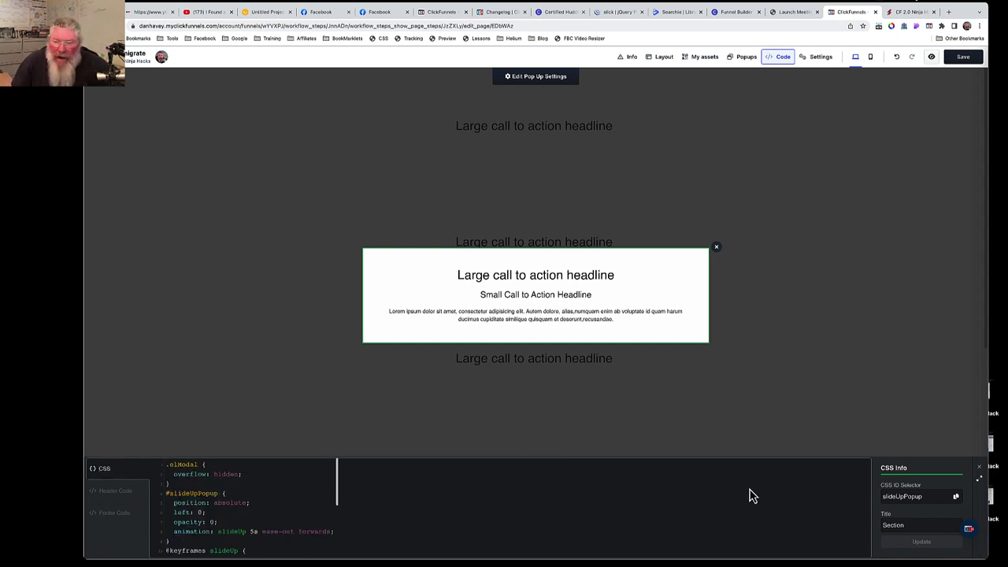
pyautogui.click(981, 482)
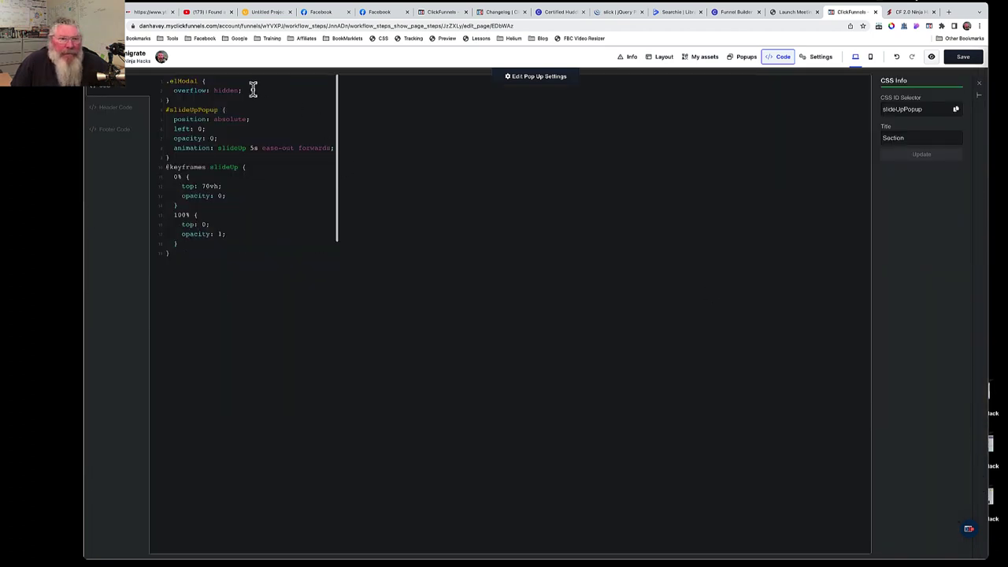
pyautogui.moveTo(175, 99); pyautogui.dragTo(166, 83)
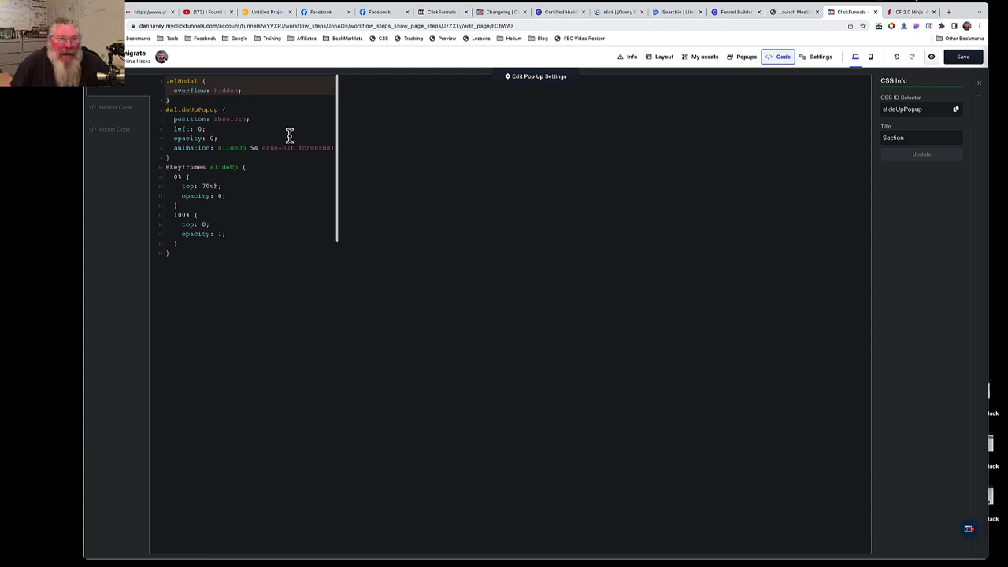
# - Examine the #slideUpPopup rule's selector, opacity and slideUp animation, and view the footer code before shrinking the editor
pyautogui.moveTo(218, 111); pyautogui.dragTo(169, 111)
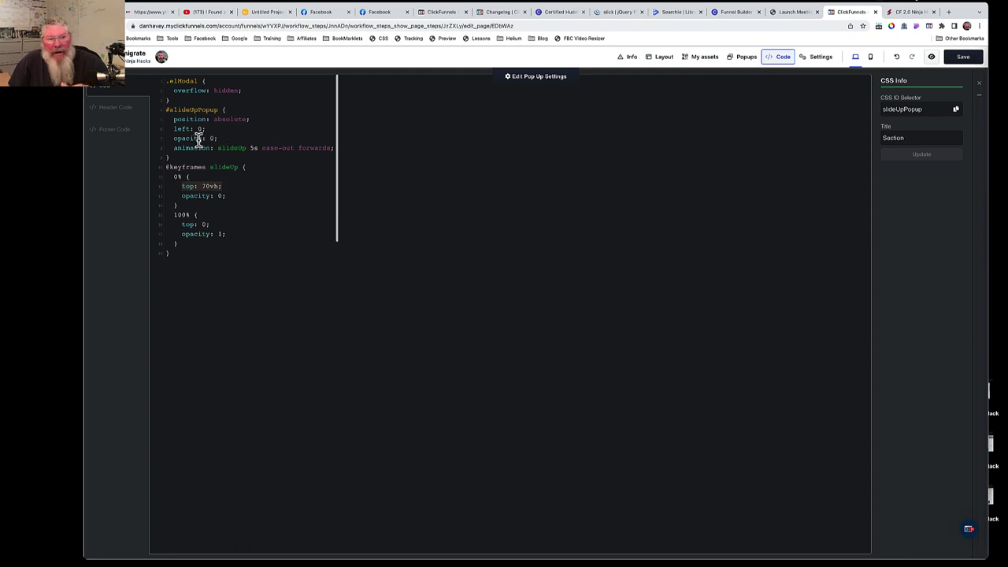
pyautogui.moveTo(169, 140); pyautogui.dragTo(219, 139)
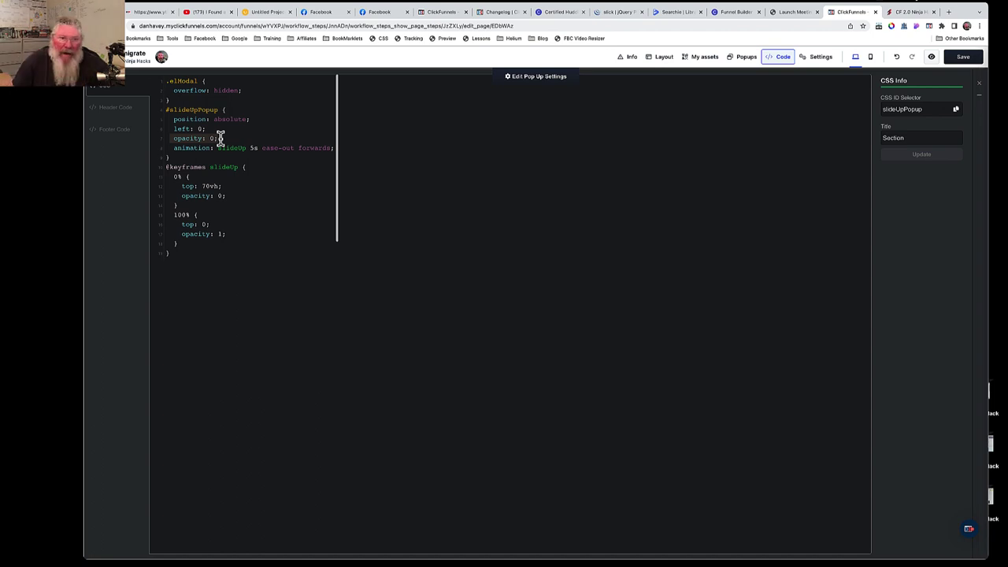
pyautogui.click(173, 148)
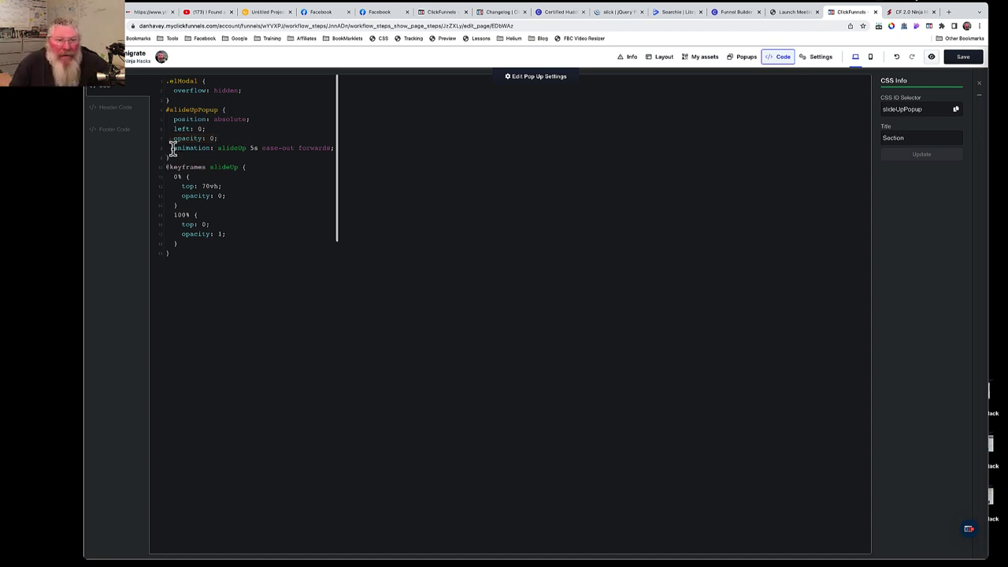
pyautogui.moveTo(173, 149); pyautogui.dragTo(237, 167)
pyautogui.click(211, 148)
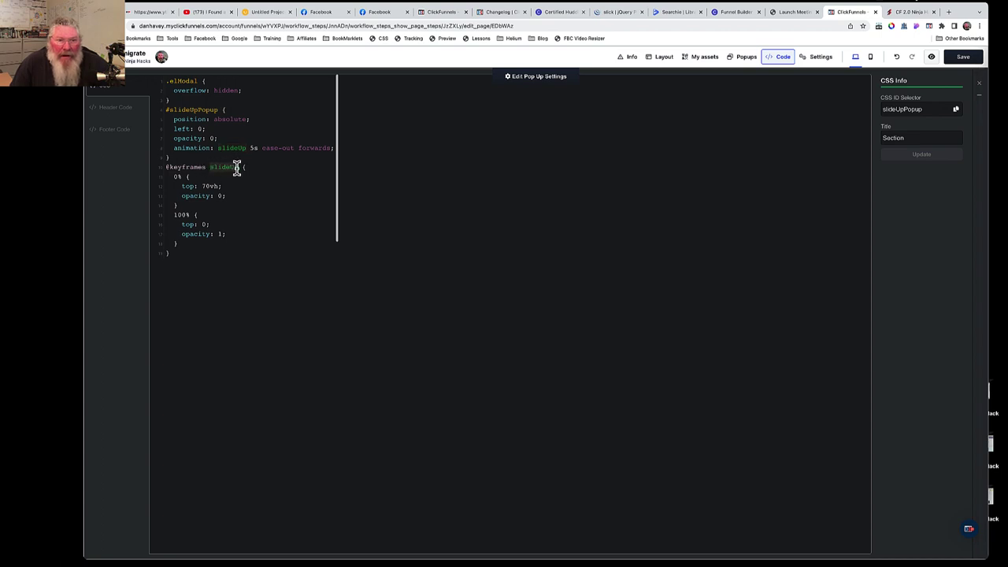
pyautogui.click(256, 161)
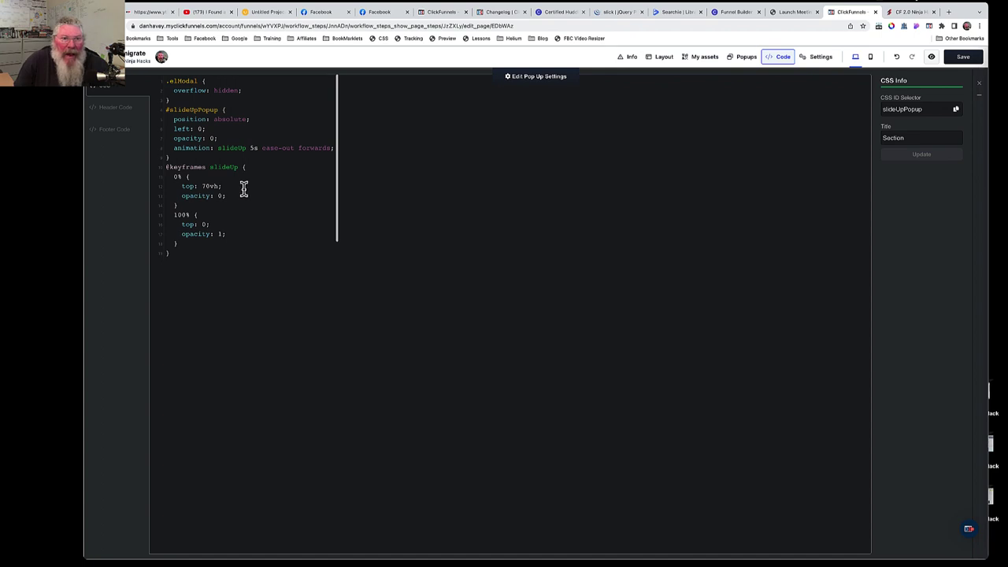
pyautogui.click(112, 132)
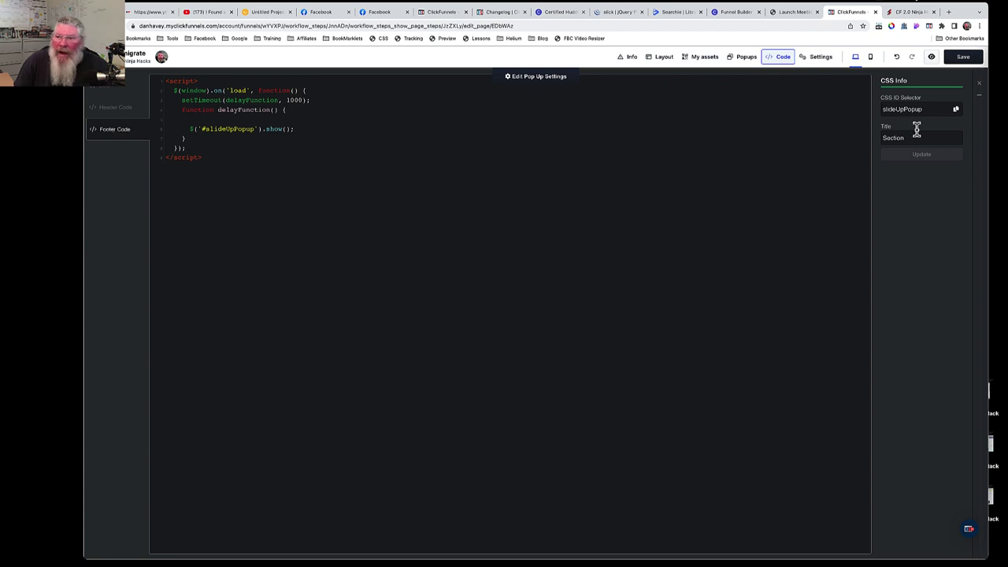
pyautogui.click(980, 98)
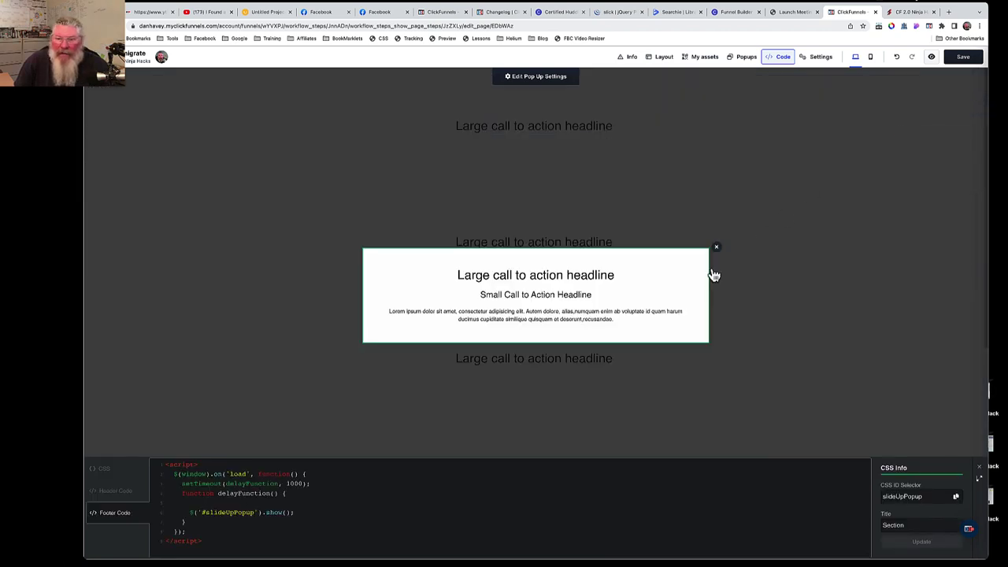
# - Check the unit options for the popup's top margin and highlight the 70vh start position in the slideUp keyframes
pyautogui.click(542, 79)
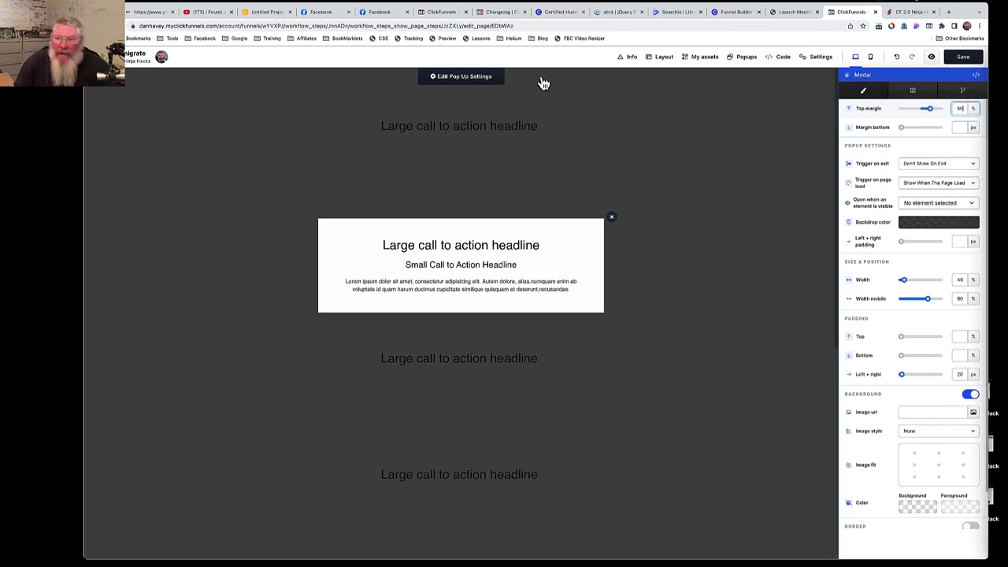
pyautogui.click(976, 113)
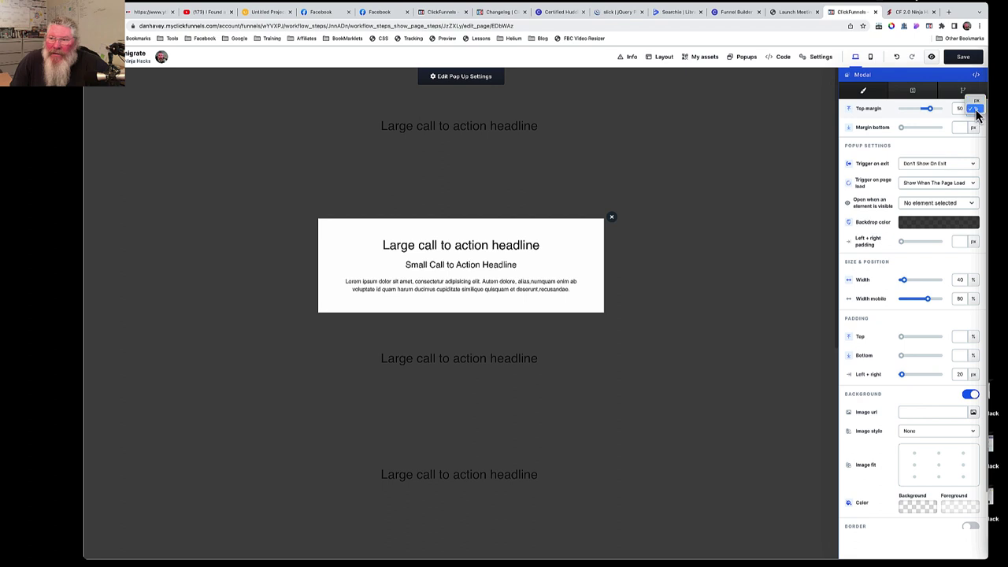
pyautogui.click(978, 114)
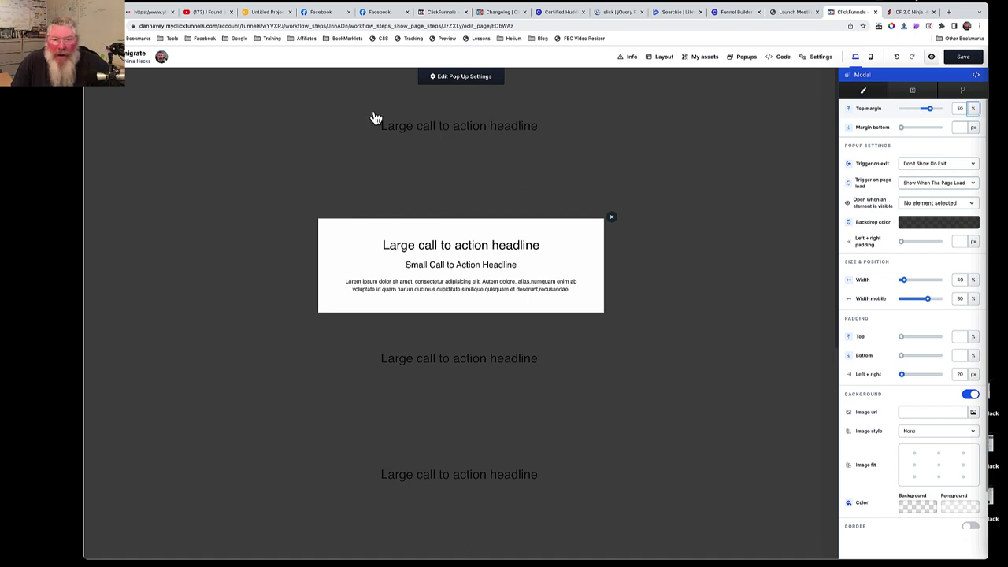
pyautogui.click(774, 59)
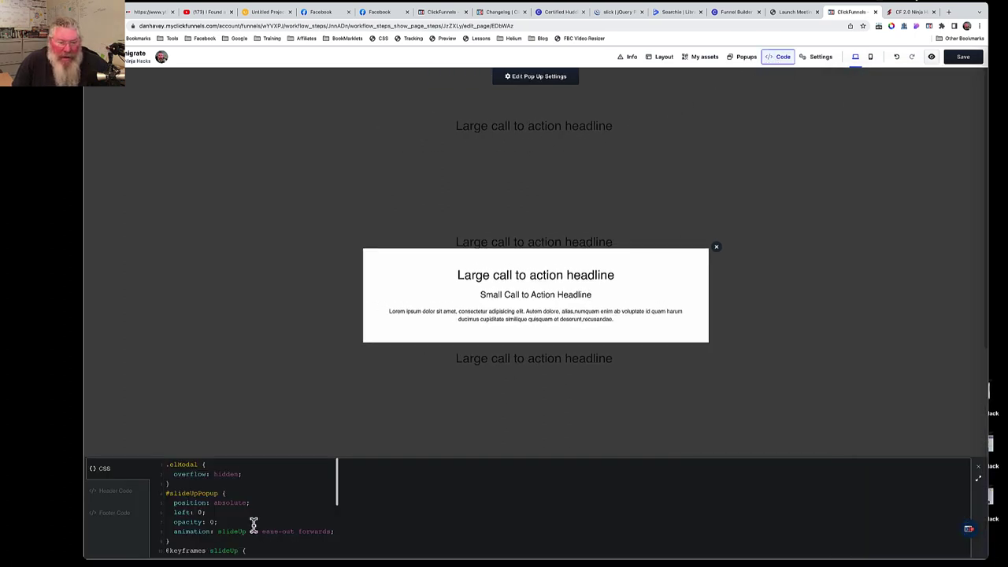
pyautogui.scroll(-2, 261, 511)
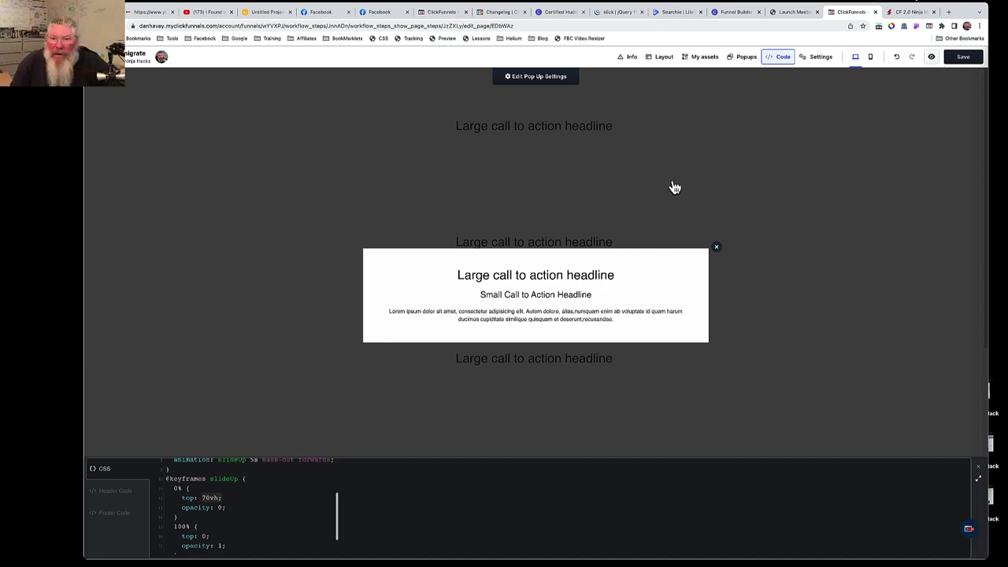
# - Set the alpha of the popup's black backdrop color to 80% and close the popup
pyautogui.click(555, 77)
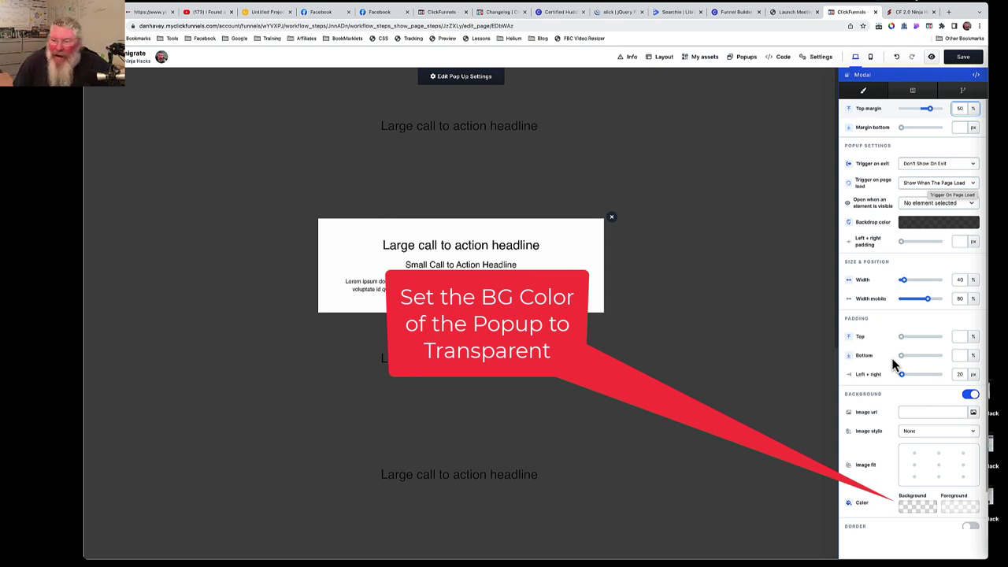
pyautogui.scroll(-1, 894, 461)
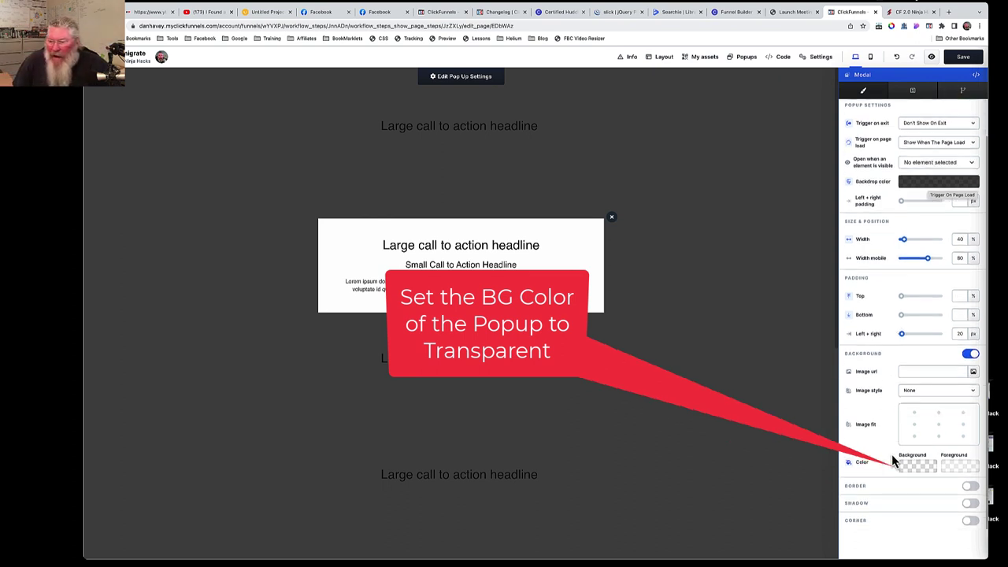
pyautogui.click(938, 188)
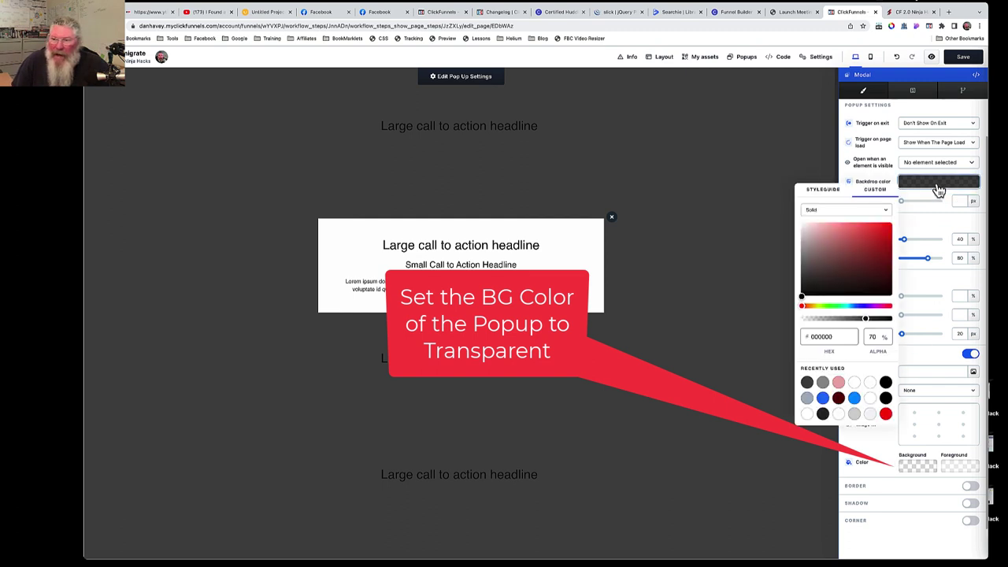
pyautogui.click(868, 320)
pyautogui.moveTo(869, 320)
pyautogui.mouseDown()
pyautogui.moveTo(858, 333)
pyautogui.moveTo(884, 331)
pyautogui.moveTo(875, 331)
pyautogui.mouseUp()
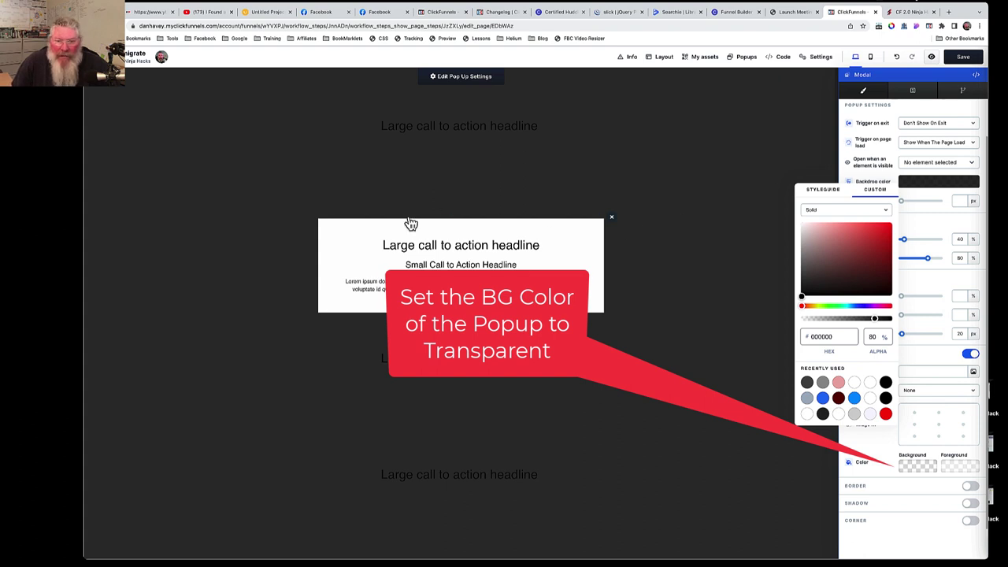
pyautogui.click(660, 164)
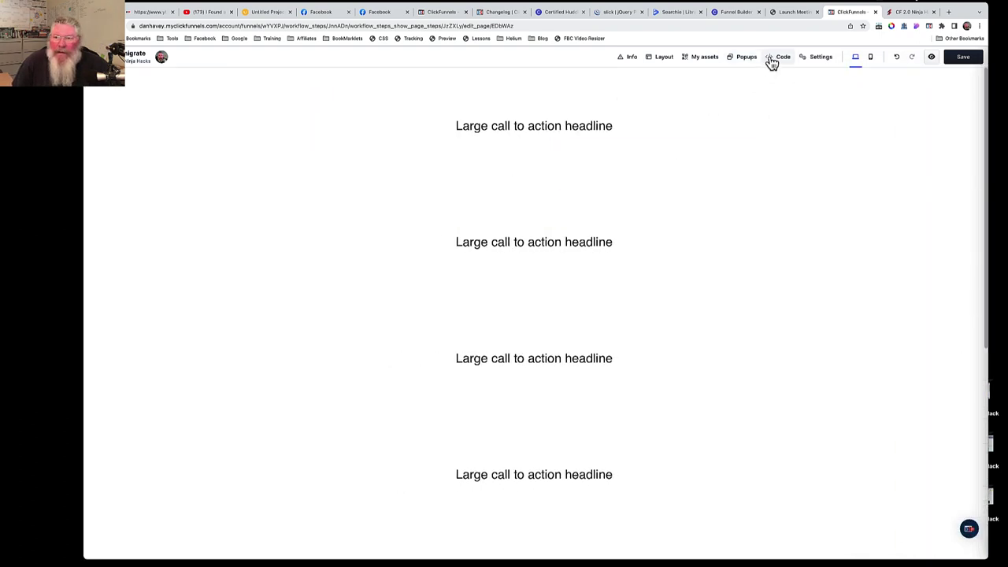
# - Open the page's CSS code and examine the 0% and 100% stages of the slideUp keyframes
pyautogui.click(774, 59)
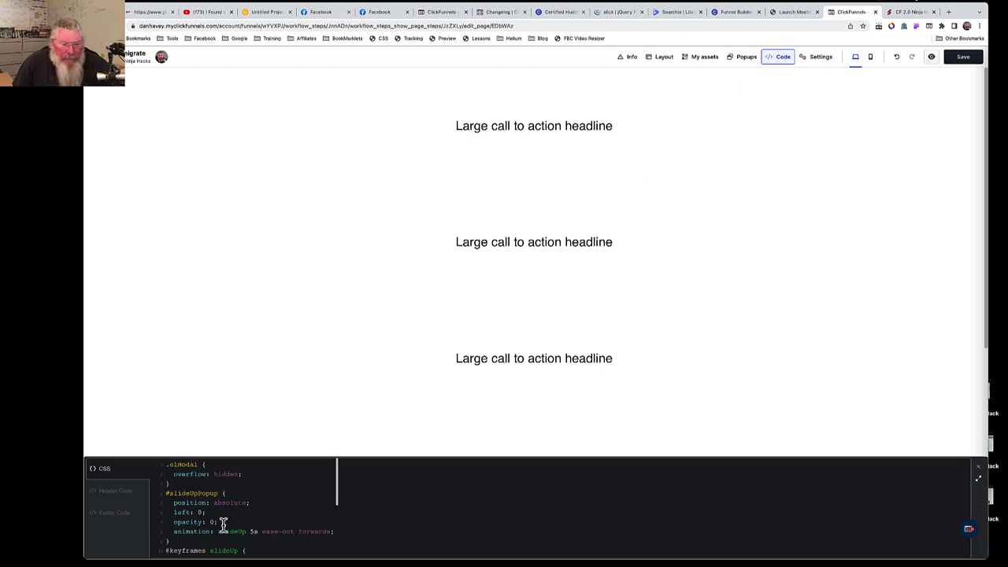
pyautogui.scroll(-3, 223, 525)
pyautogui.scroll(-5, 223, 525)
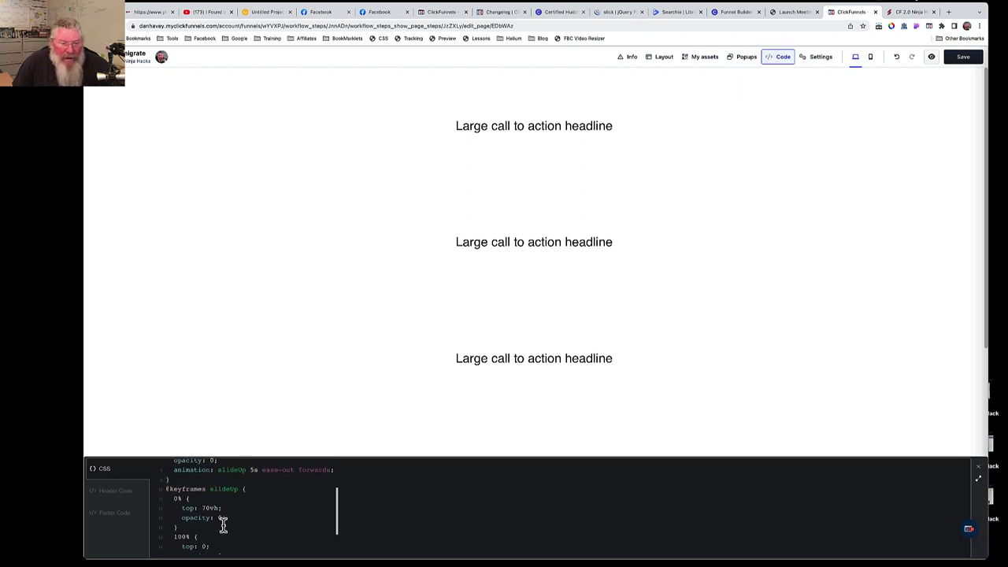
pyautogui.scroll(1, 223, 525)
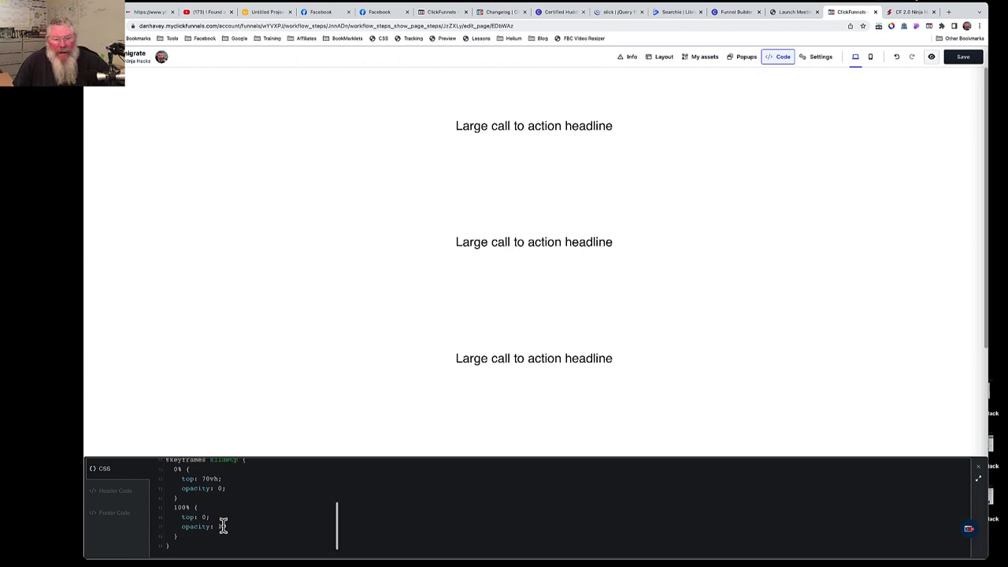
pyautogui.scroll(1, 223, 526)
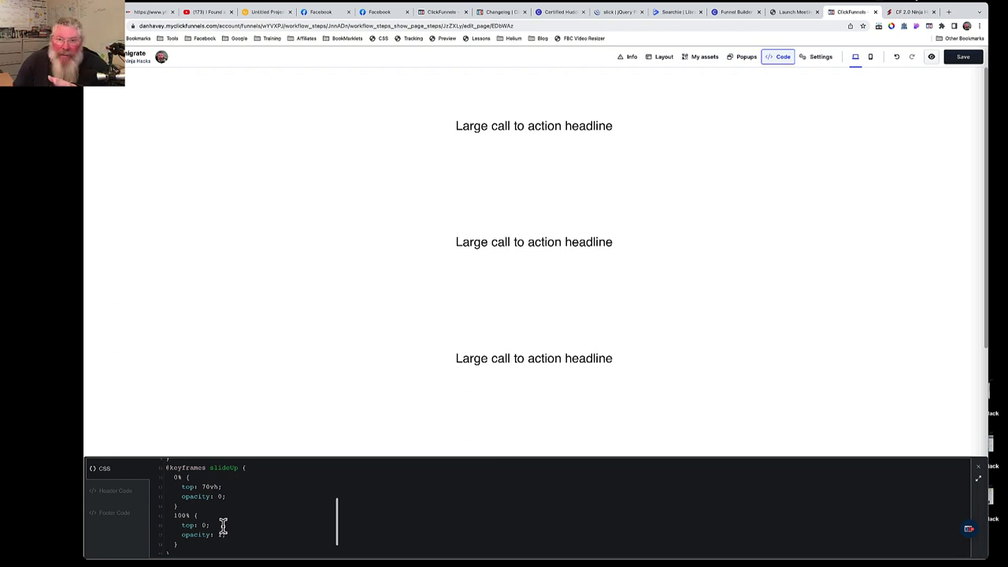
# - Try an opacity of 1 in the 0% stage of the slideUp keyframes, clear that value and save the page
pyautogui.doubleClick(218, 496)
pyautogui.write('1')
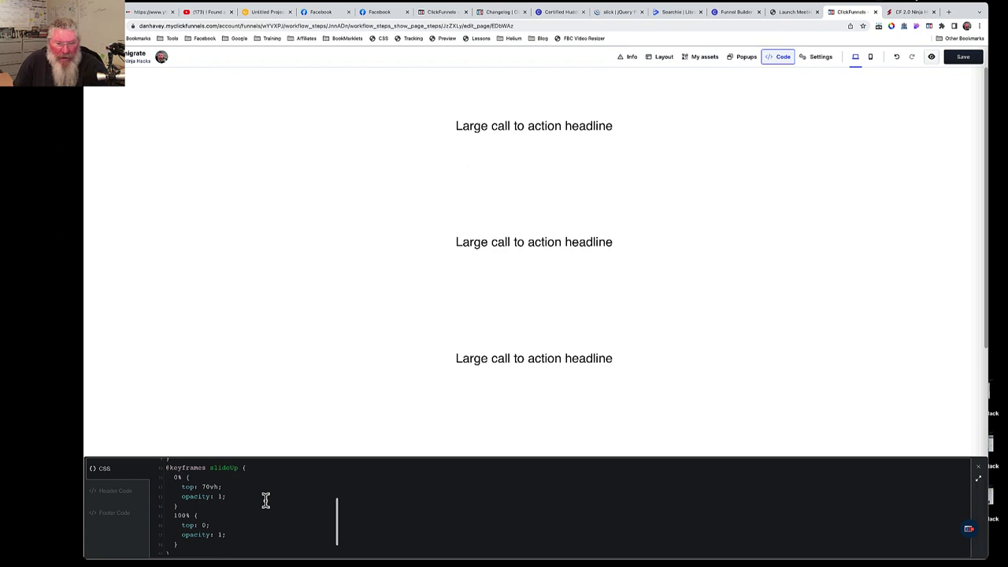
pyautogui.press('BackSpace')
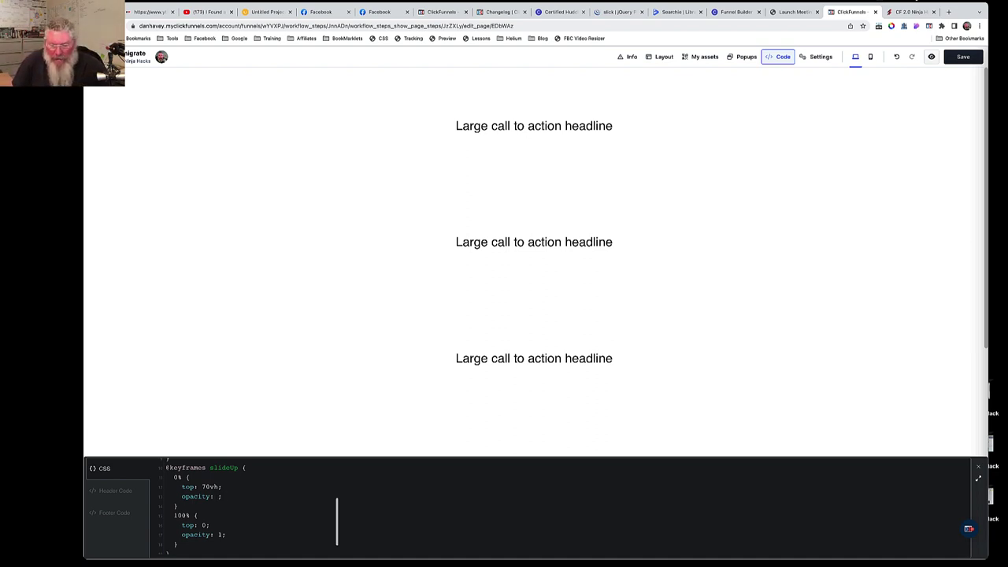
pyautogui.scroll(3, 241, 504)
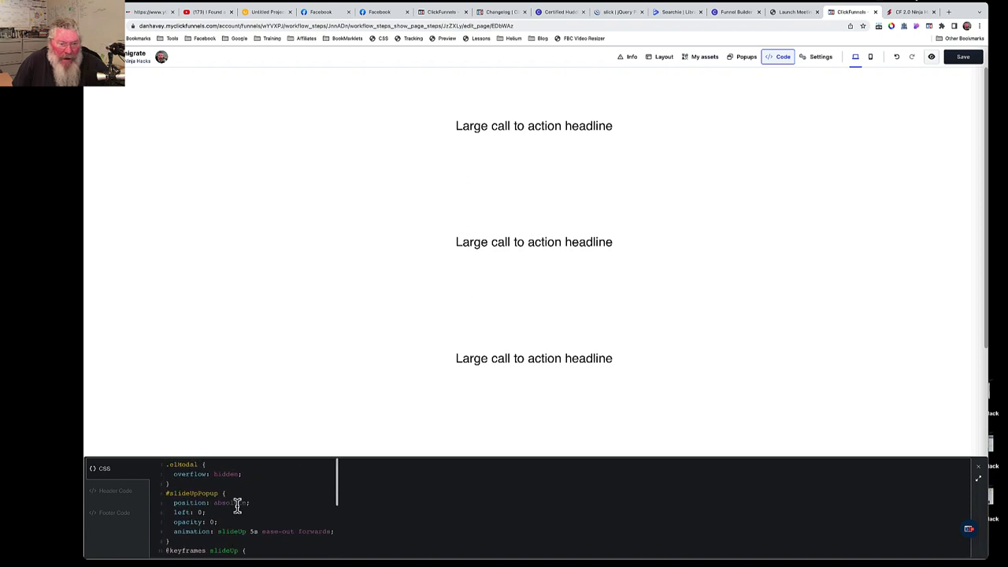
pyautogui.click(965, 59)
# - Show the popup with its settings, and open a preview of the page
pyautogui.click(745, 59)
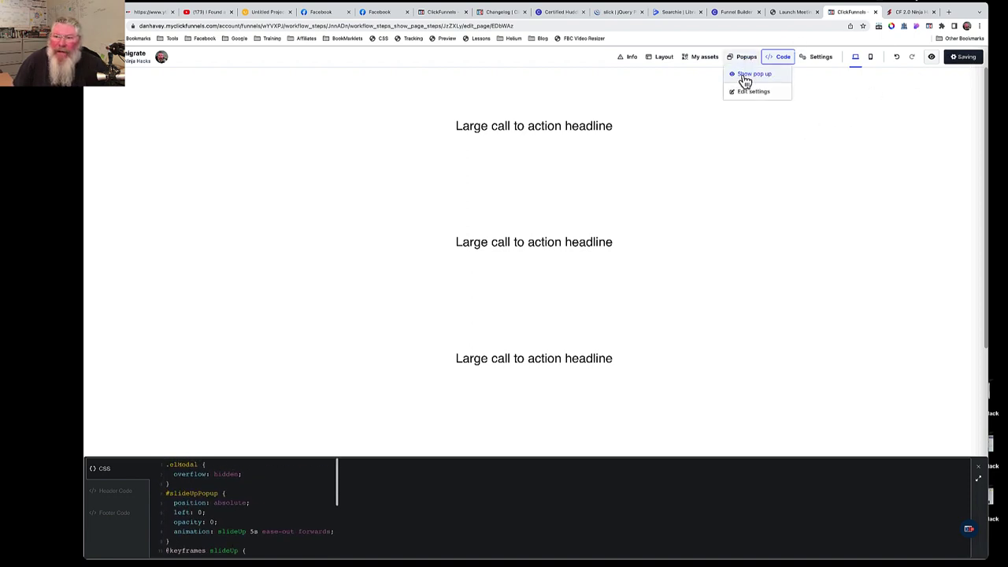
pyautogui.click(746, 82)
pyautogui.click(556, 77)
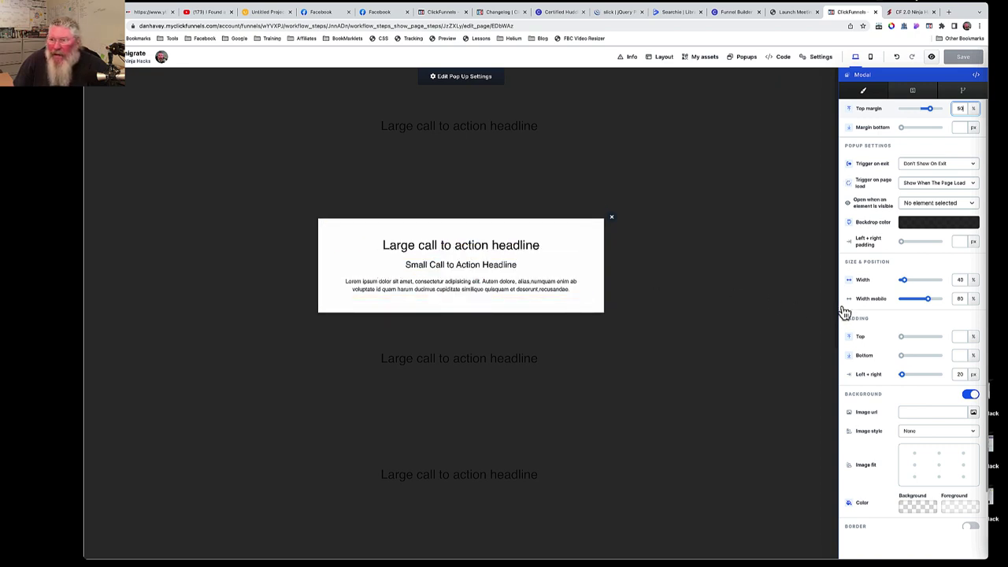
pyautogui.click(715, 219)
pyautogui.click(932, 59)
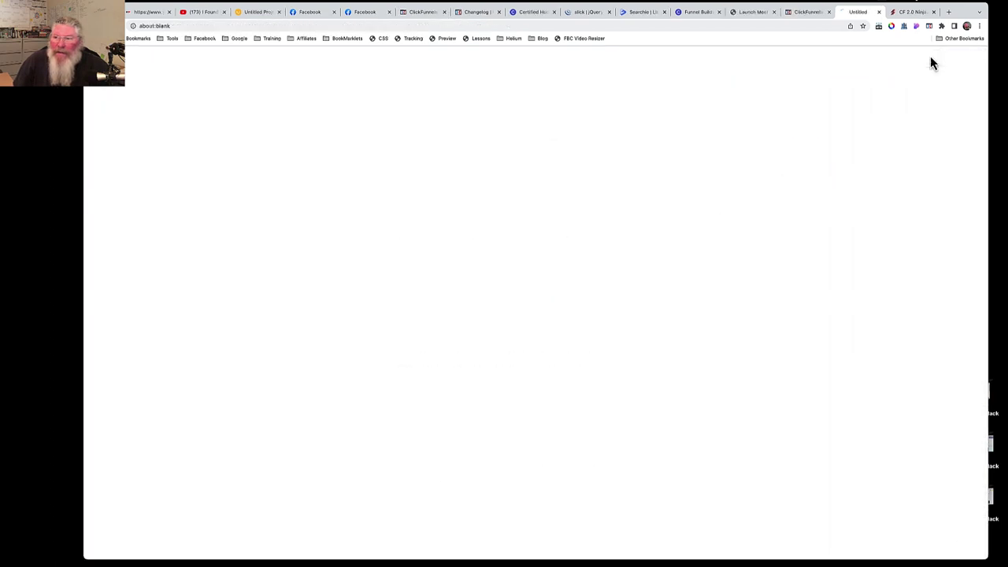